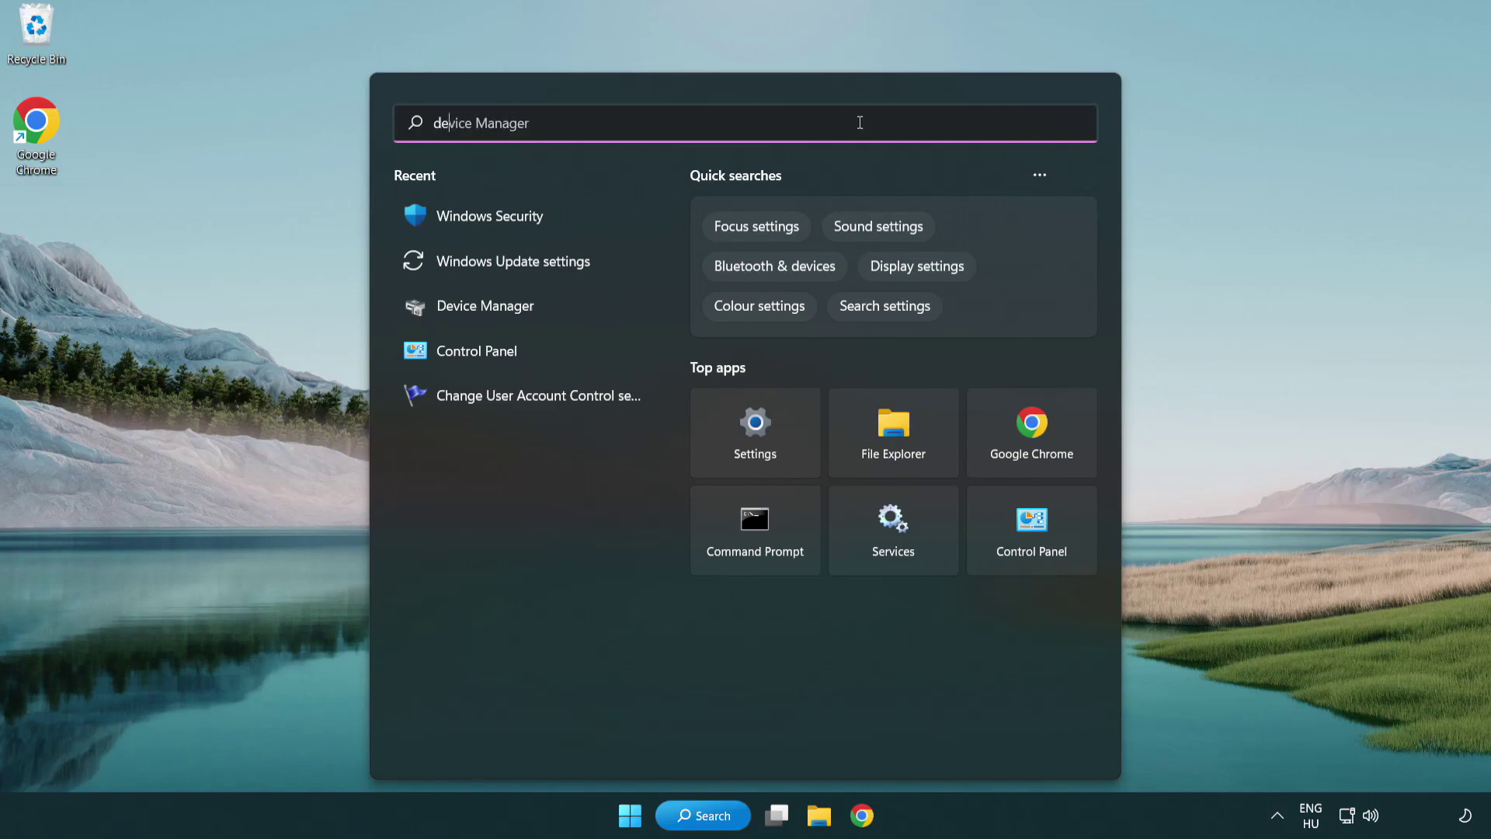
Search Windows for "device manager", open Device Manager and move its window toward the middle of the desktop
type("nager")
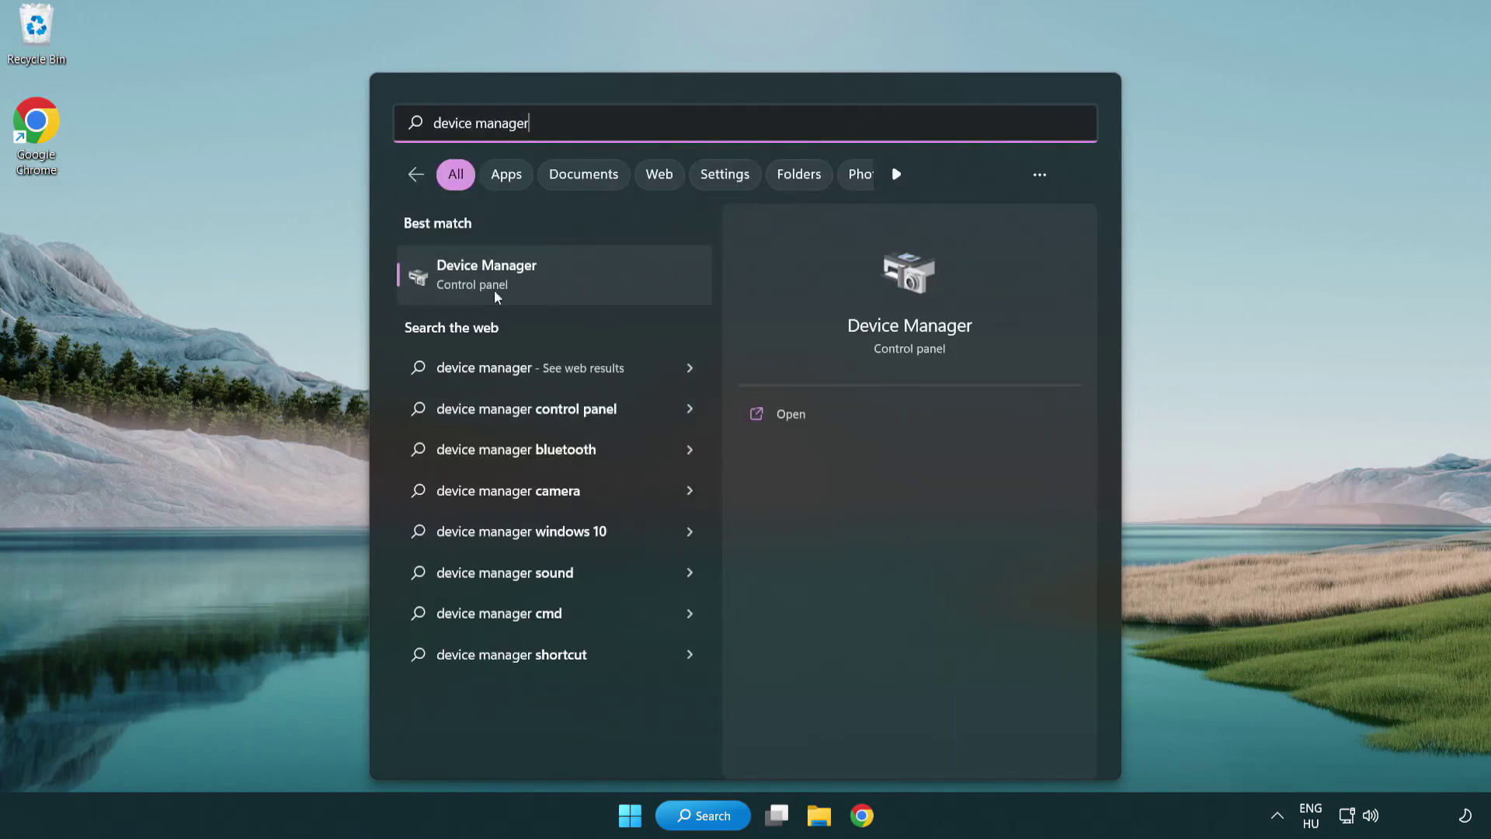
left_click(597, 281)
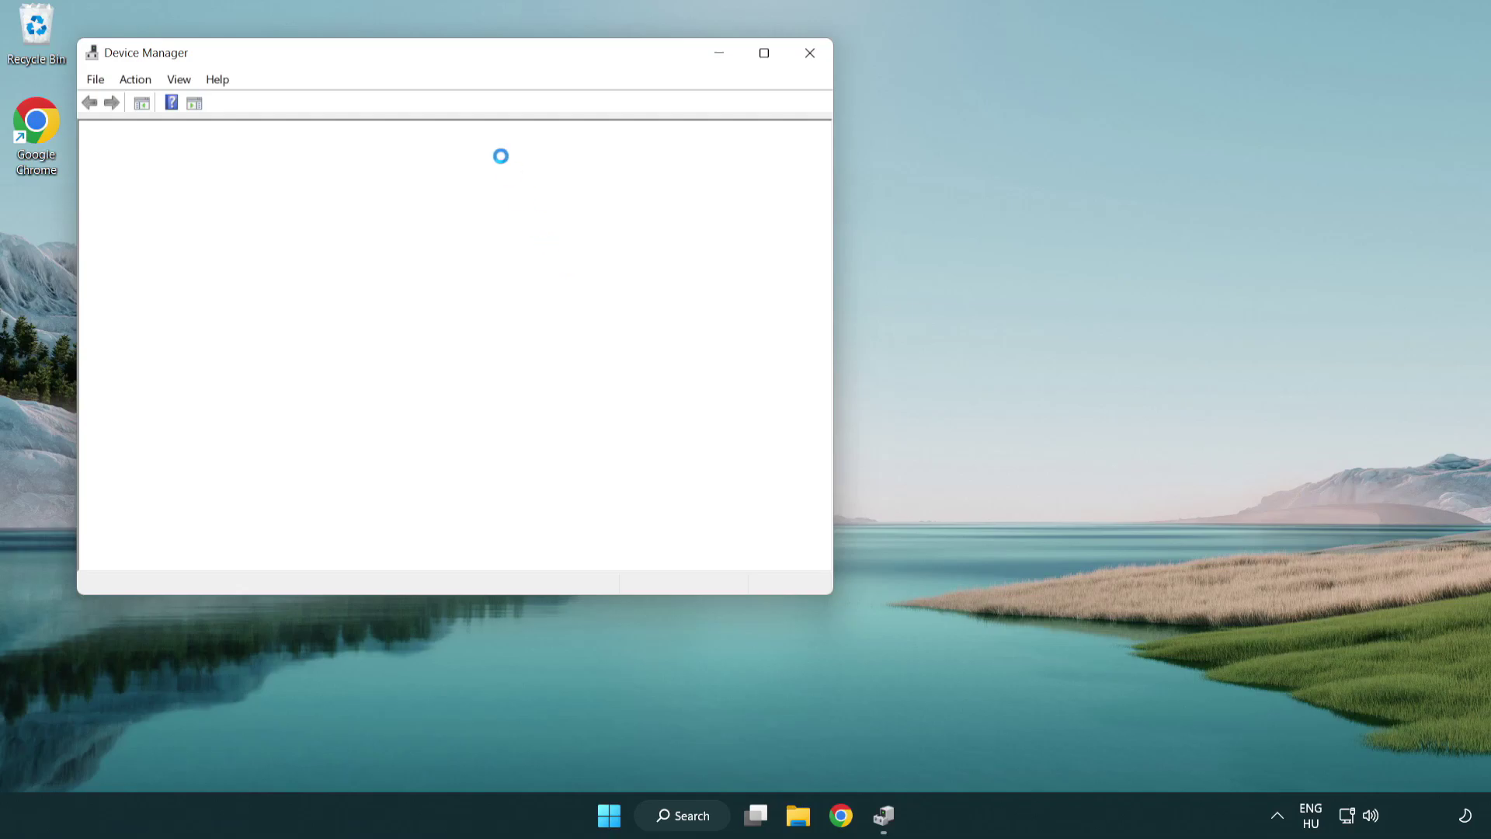
left_click_drag(412, 63, 658, 151)
Update the VMware SVGA 3D display adapter's driver using the automatic driver search, and close Device Manager
left_click(415, 312)
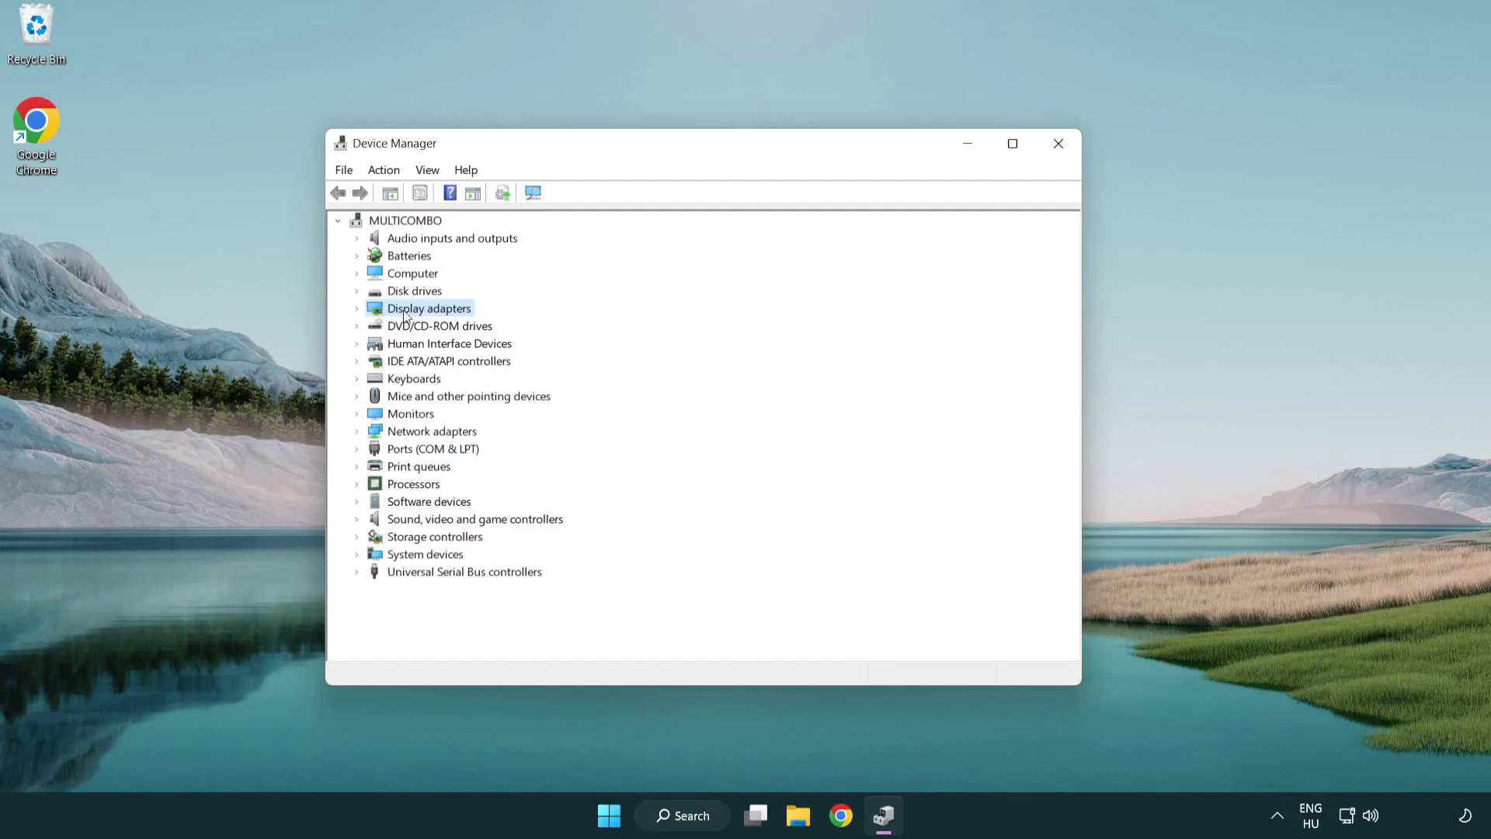
left_click(357, 309)
left_click(444, 329)
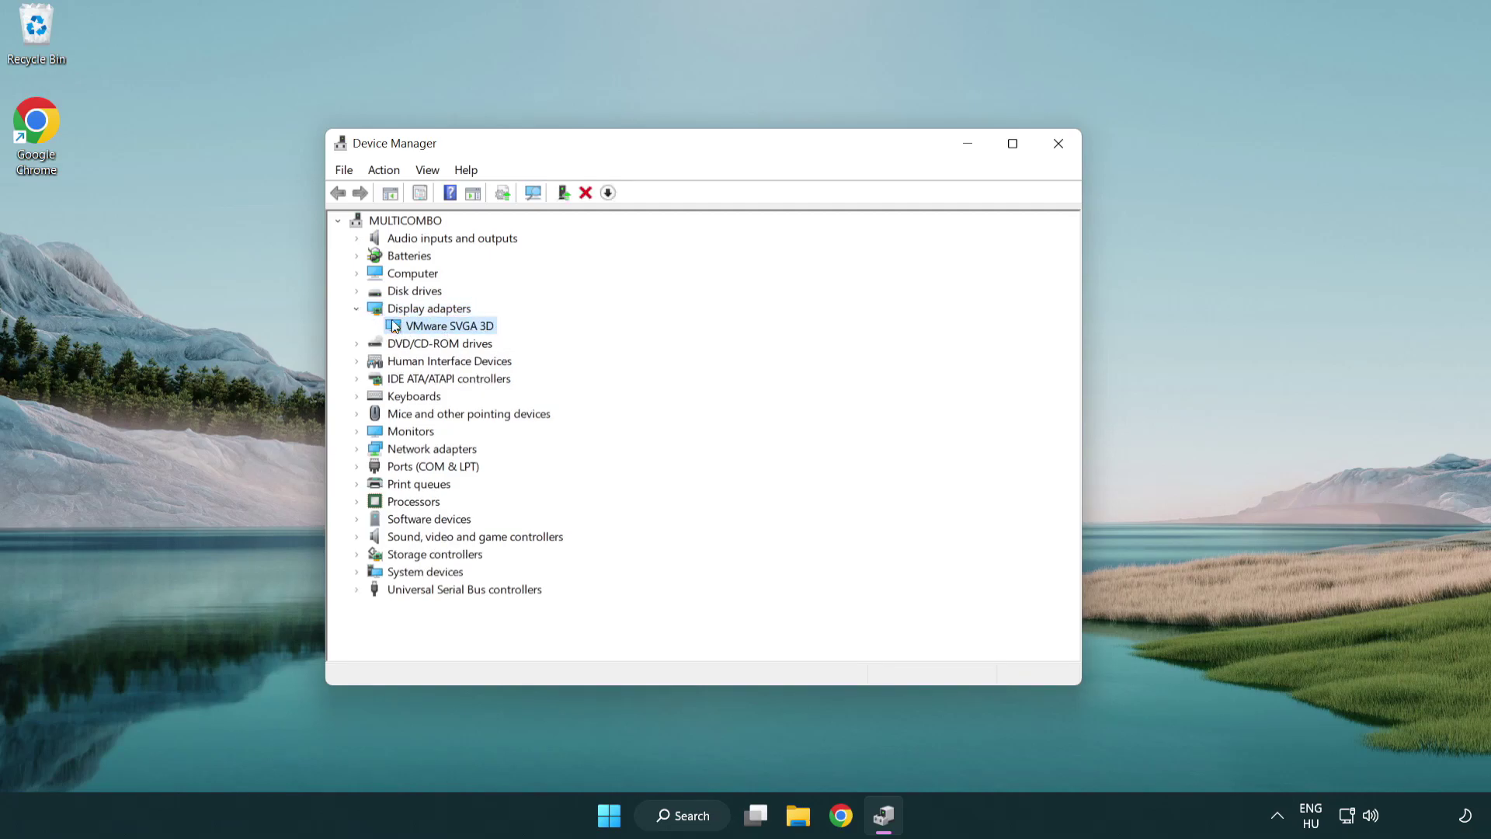
right_click(445, 332)
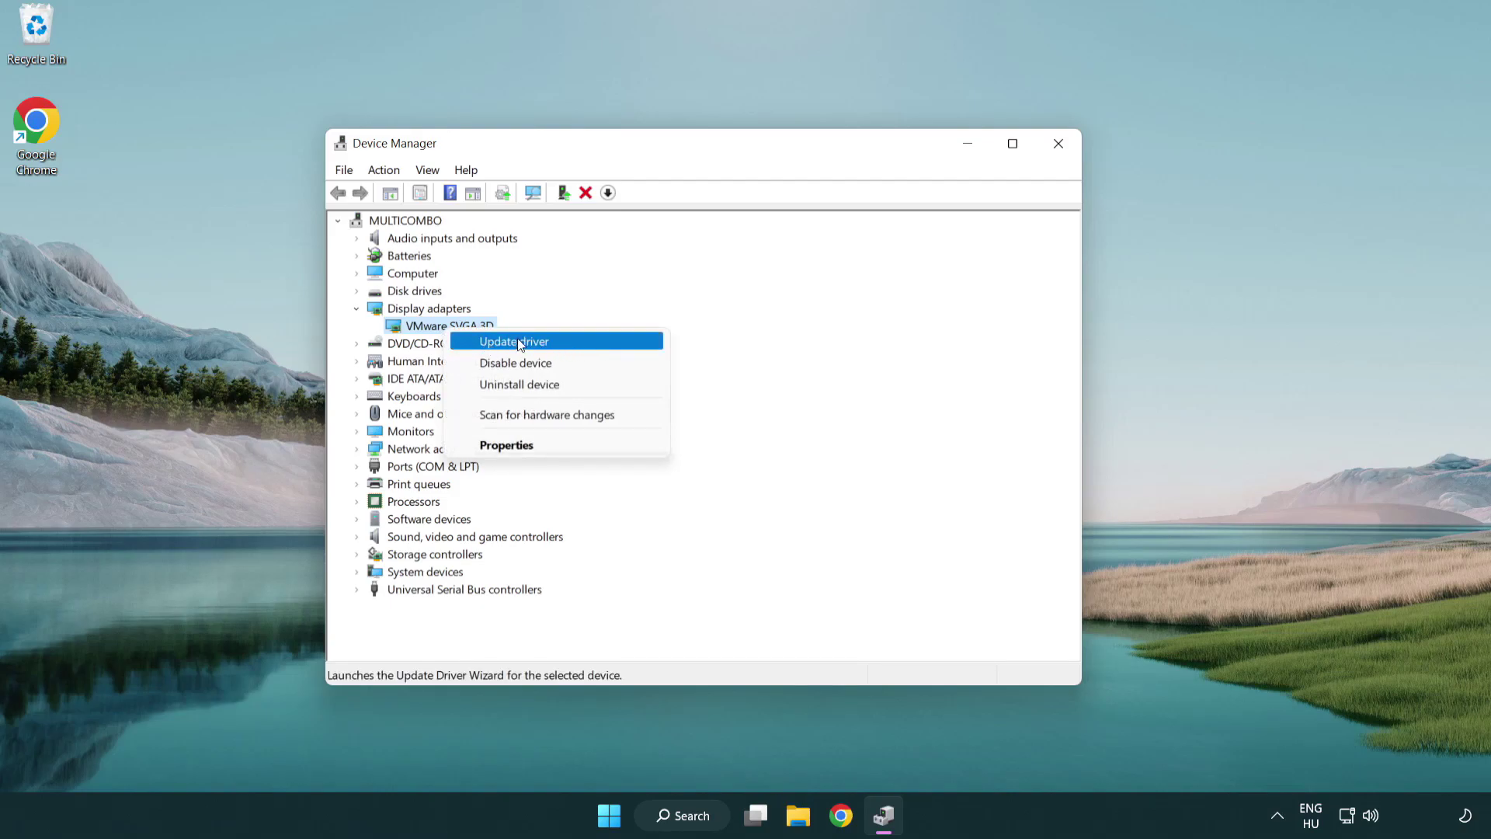
left_click(588, 344)
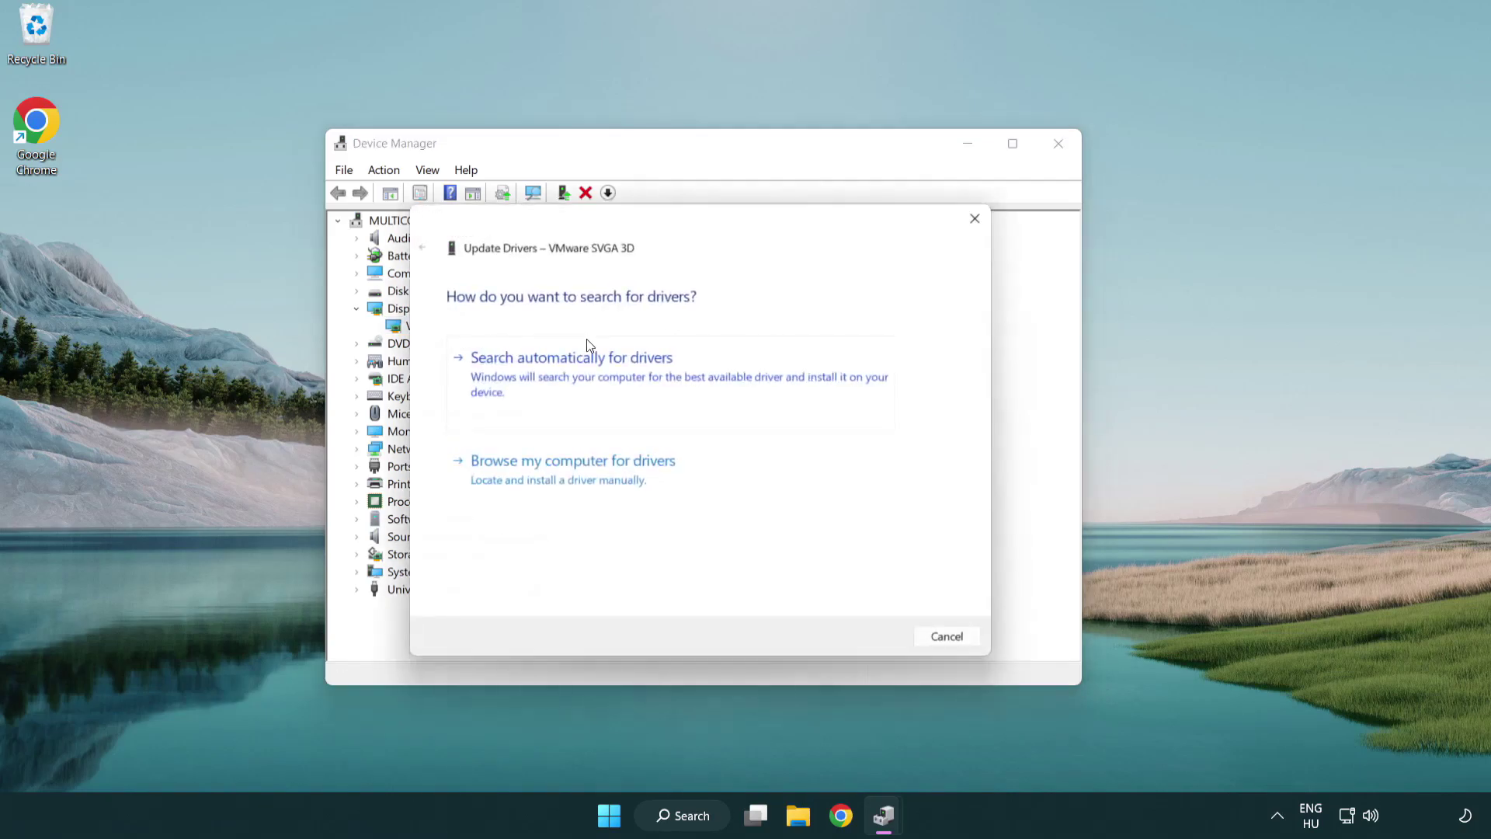
left_click_drag(622, 227, 650, 217)
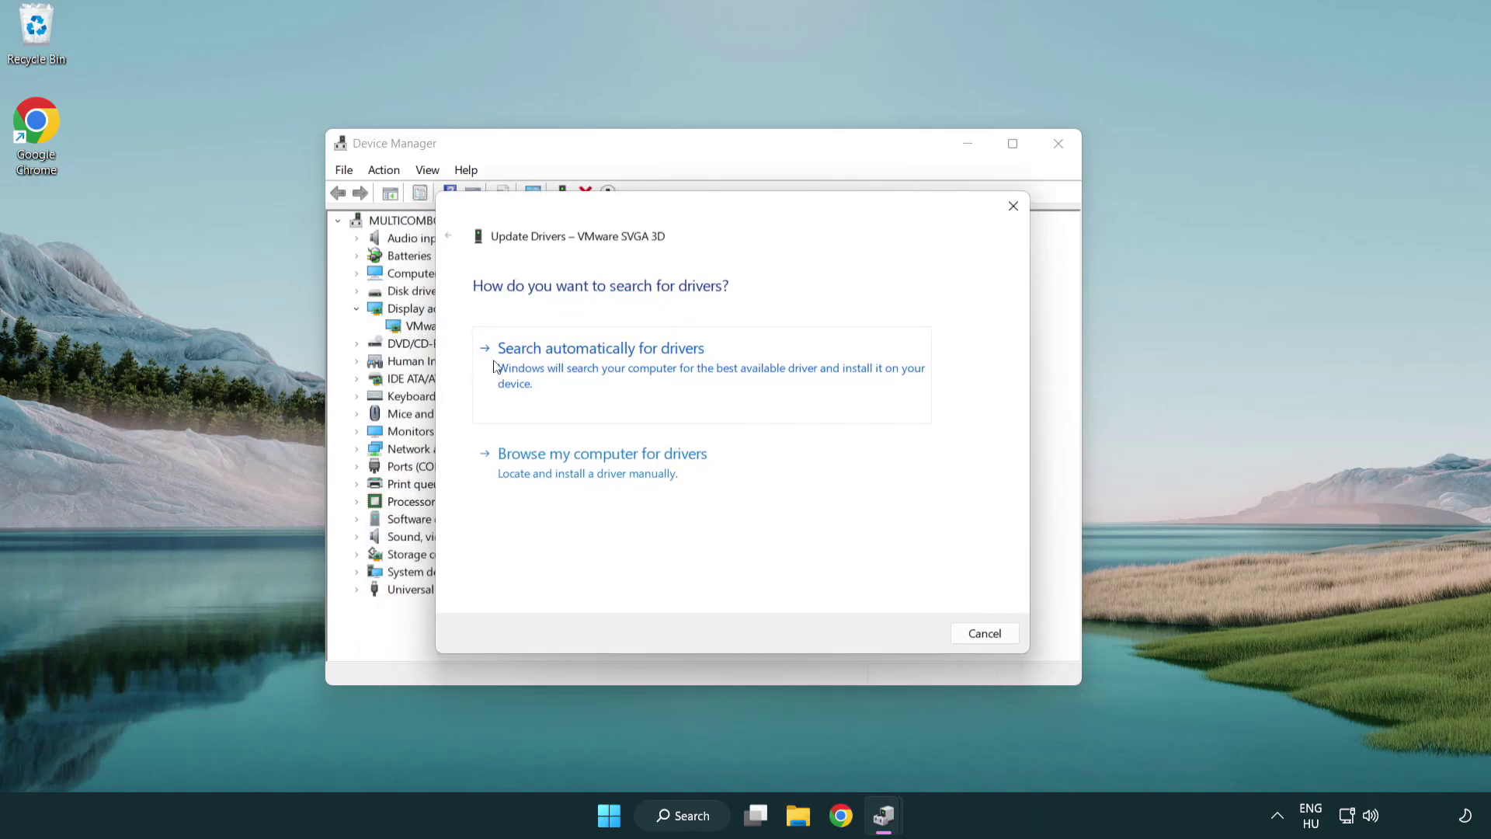
left_click(658, 369)
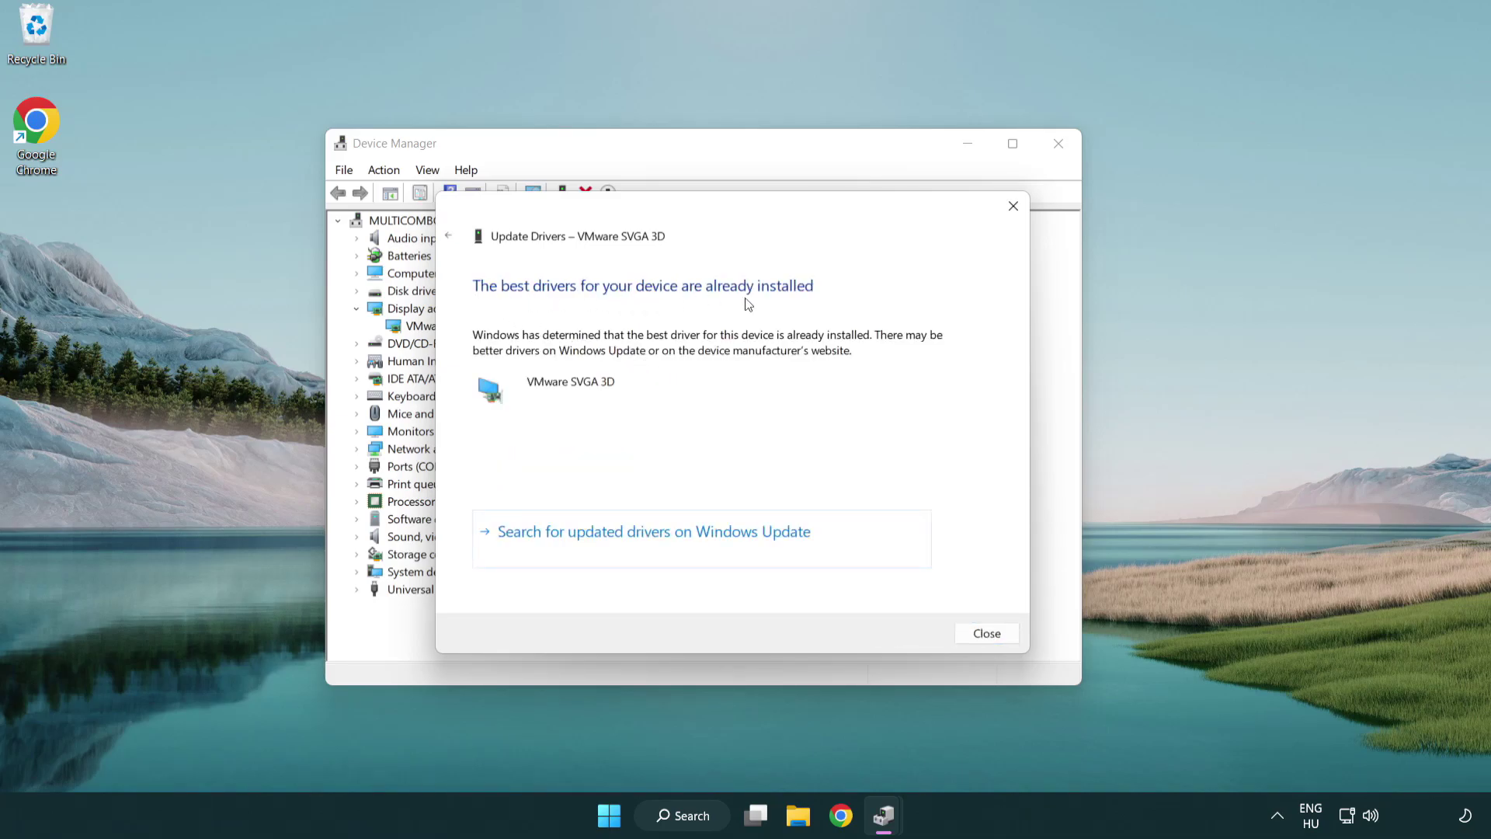
left_click(987, 633)
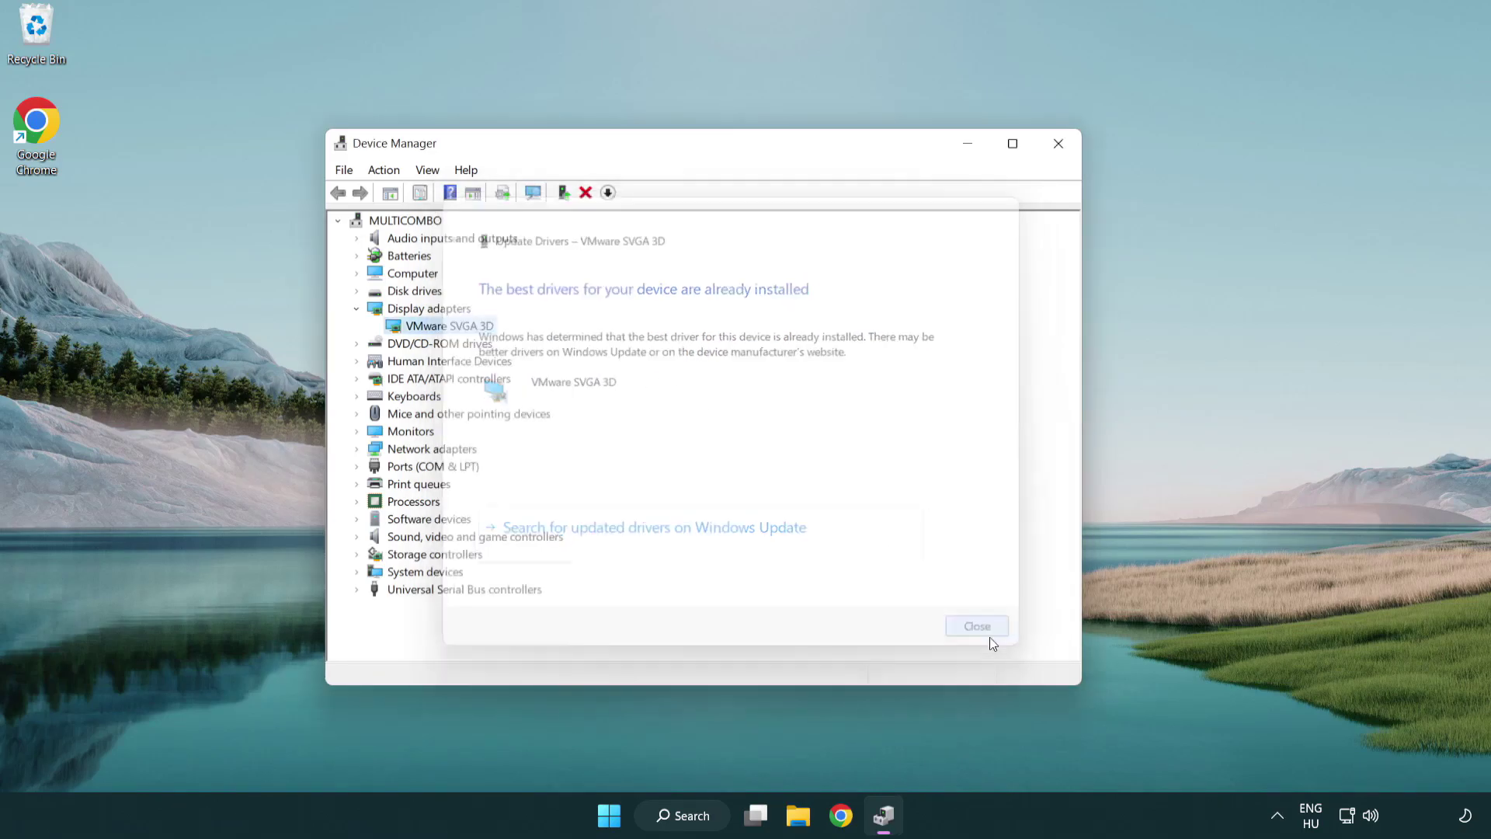
left_click(1061, 146)
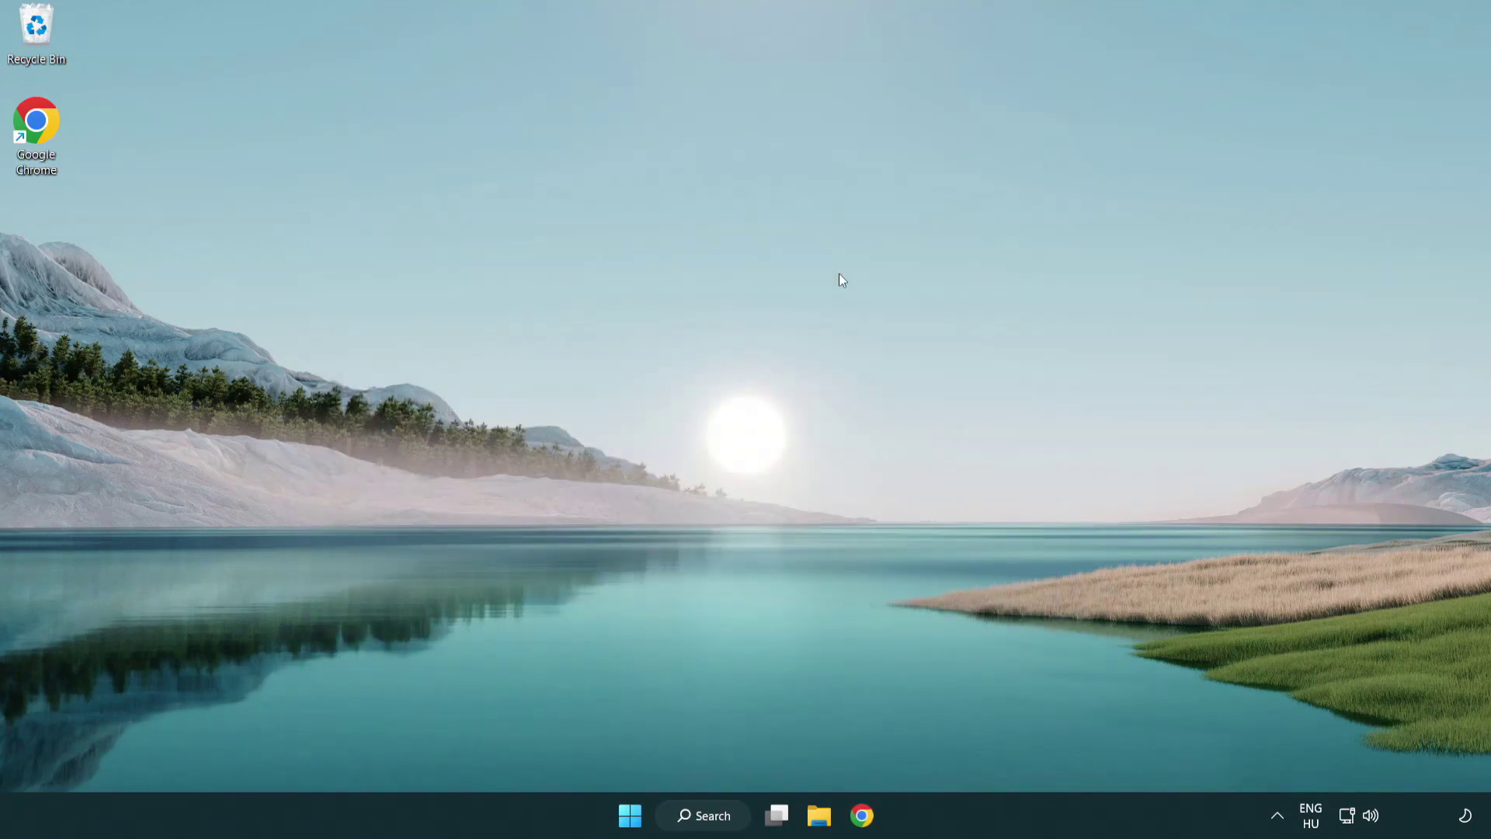
Open the Windows Update settings by searching for "update", check for updates, and close Settings
left_click(718, 815)
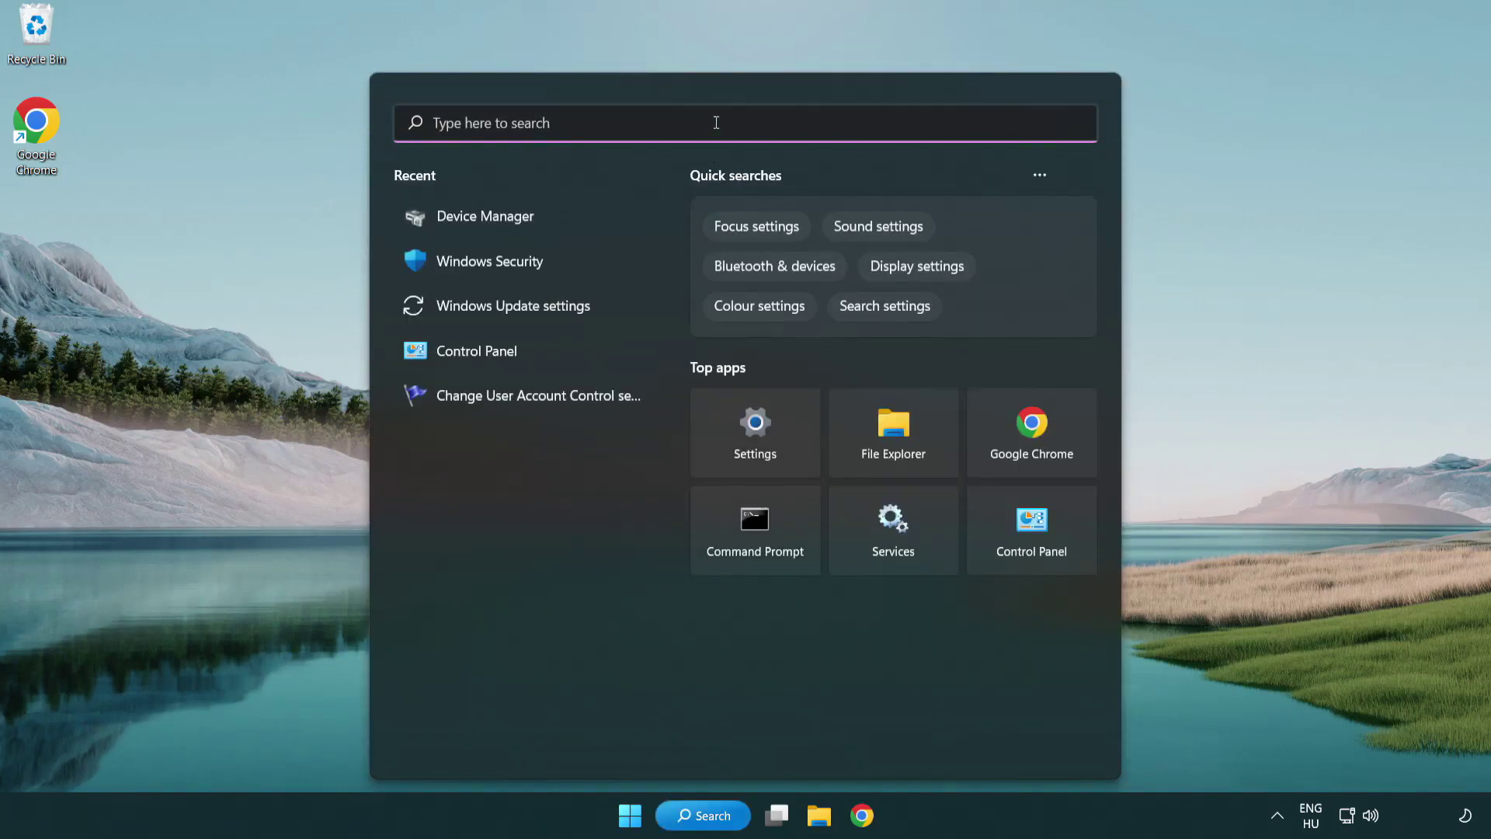
type("update")
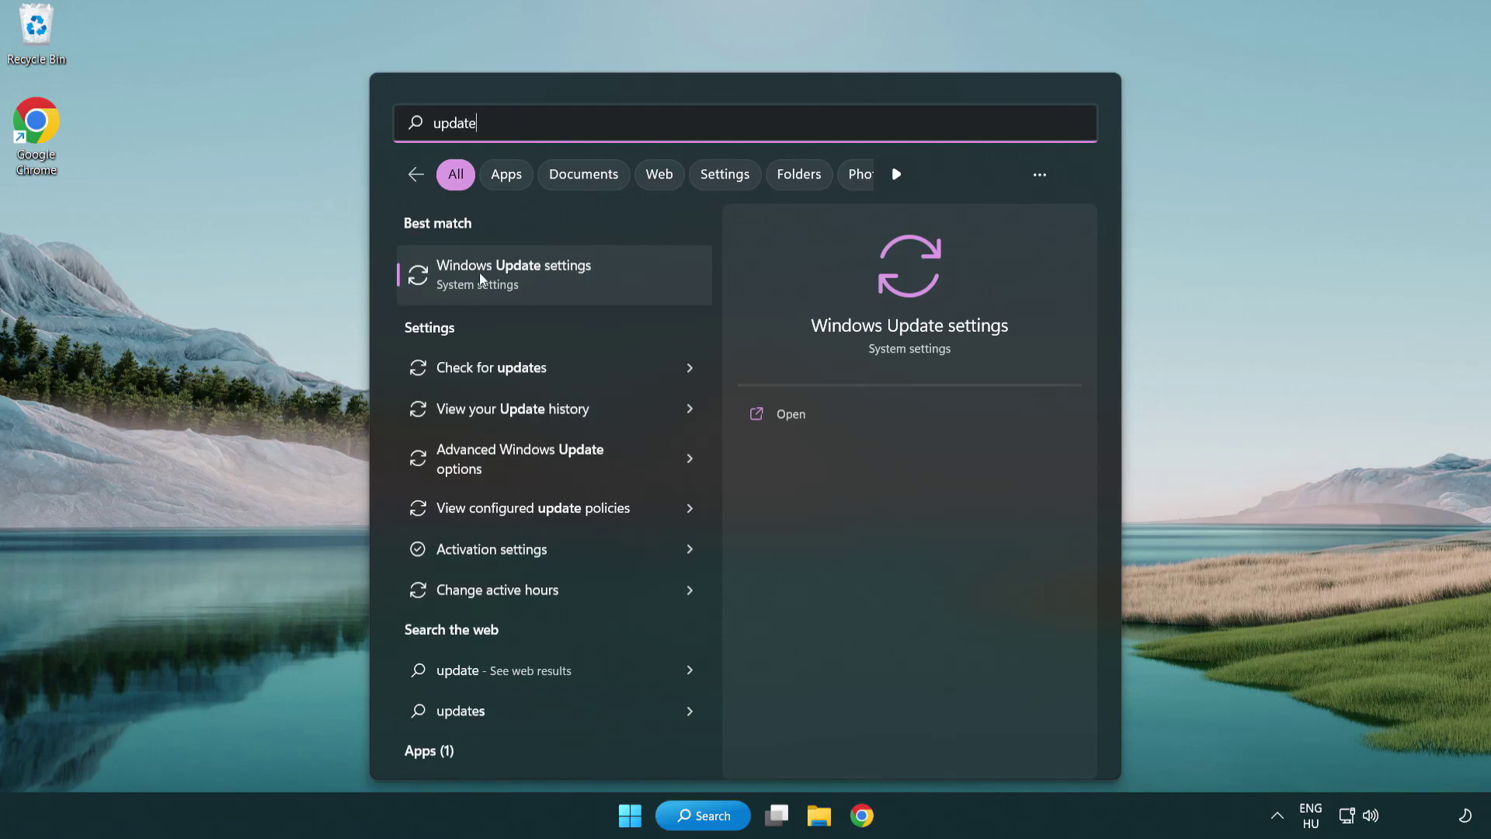
left_click(582, 286)
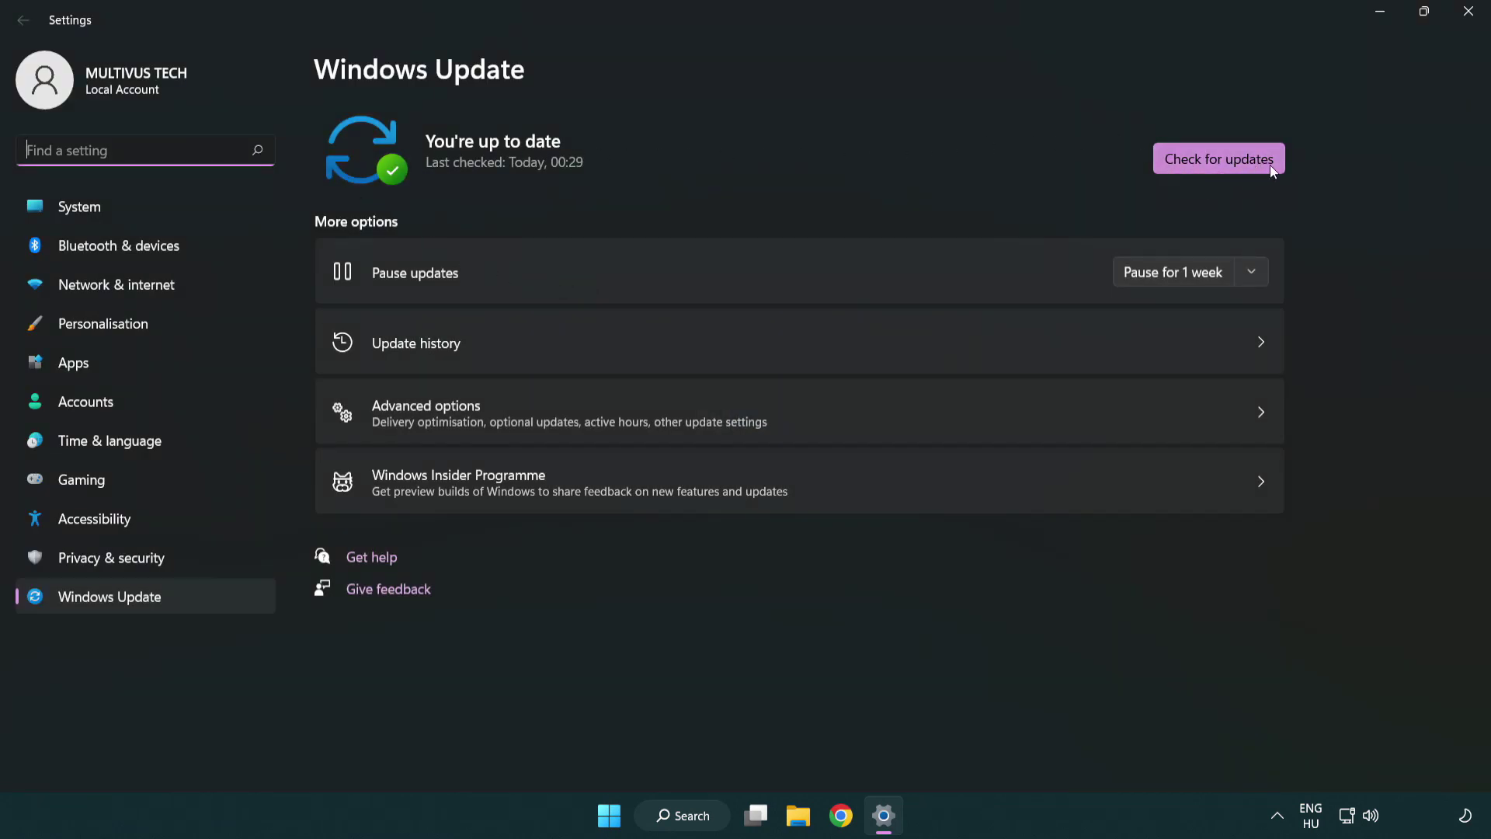
left_click(1249, 166)
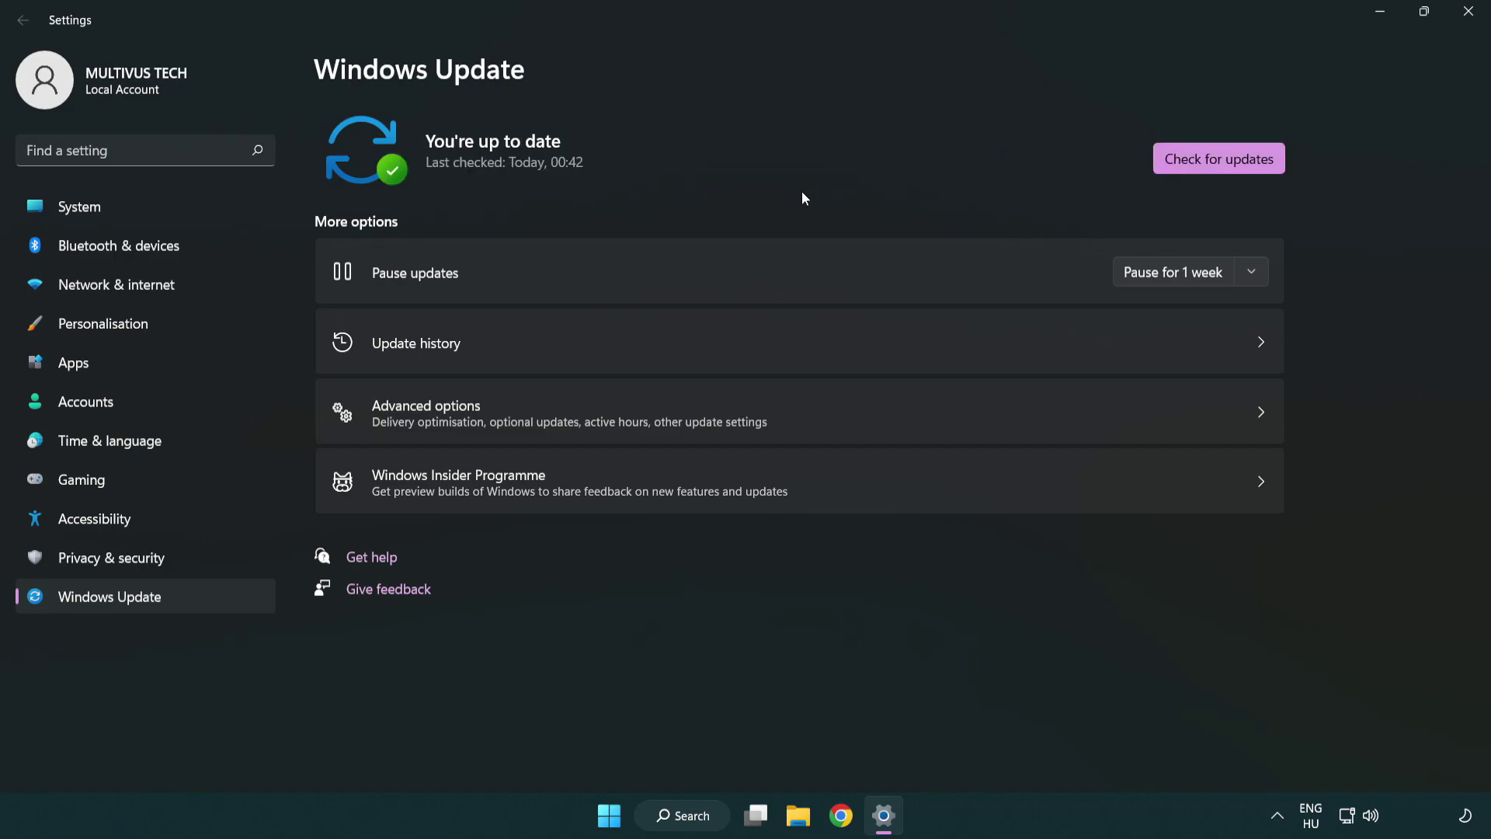
left_click(1464, 23)
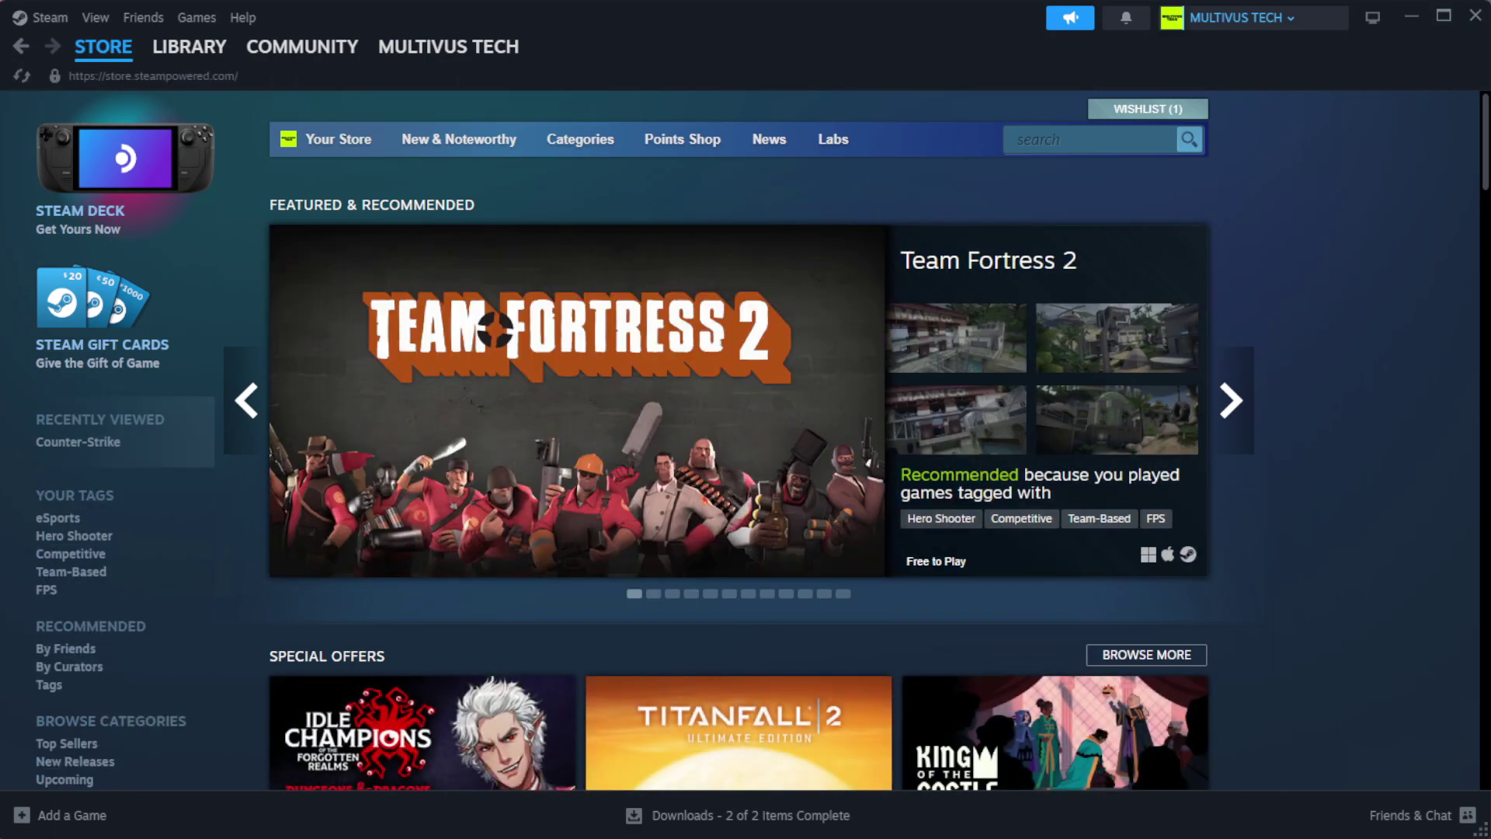
In the Steam library, verify the integrity of the installed files of YOUR NOT WORKING GAME
mouse_move(191, 54)
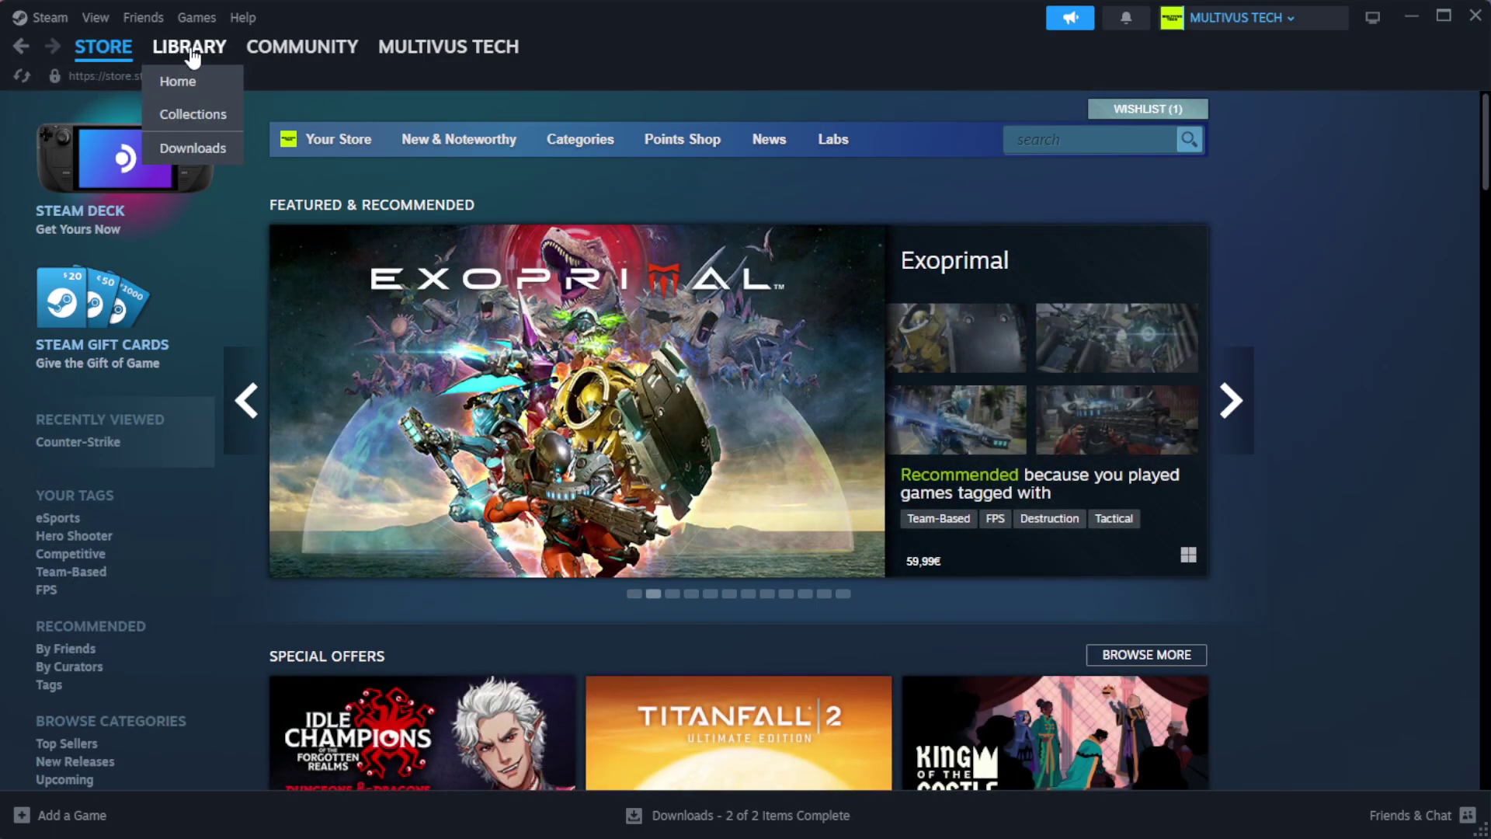
left_click(215, 84)
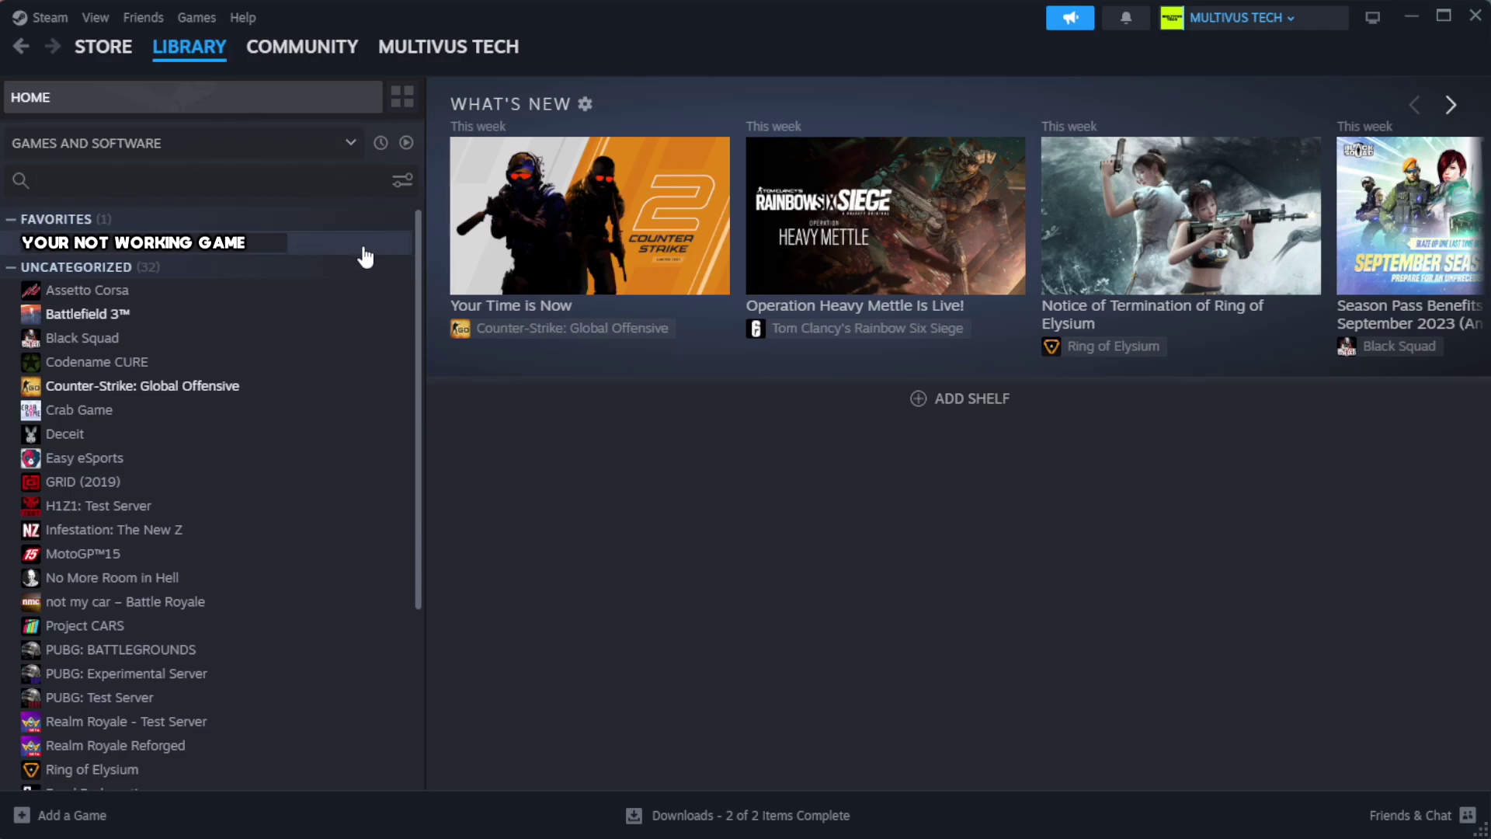
right_click(367, 245)
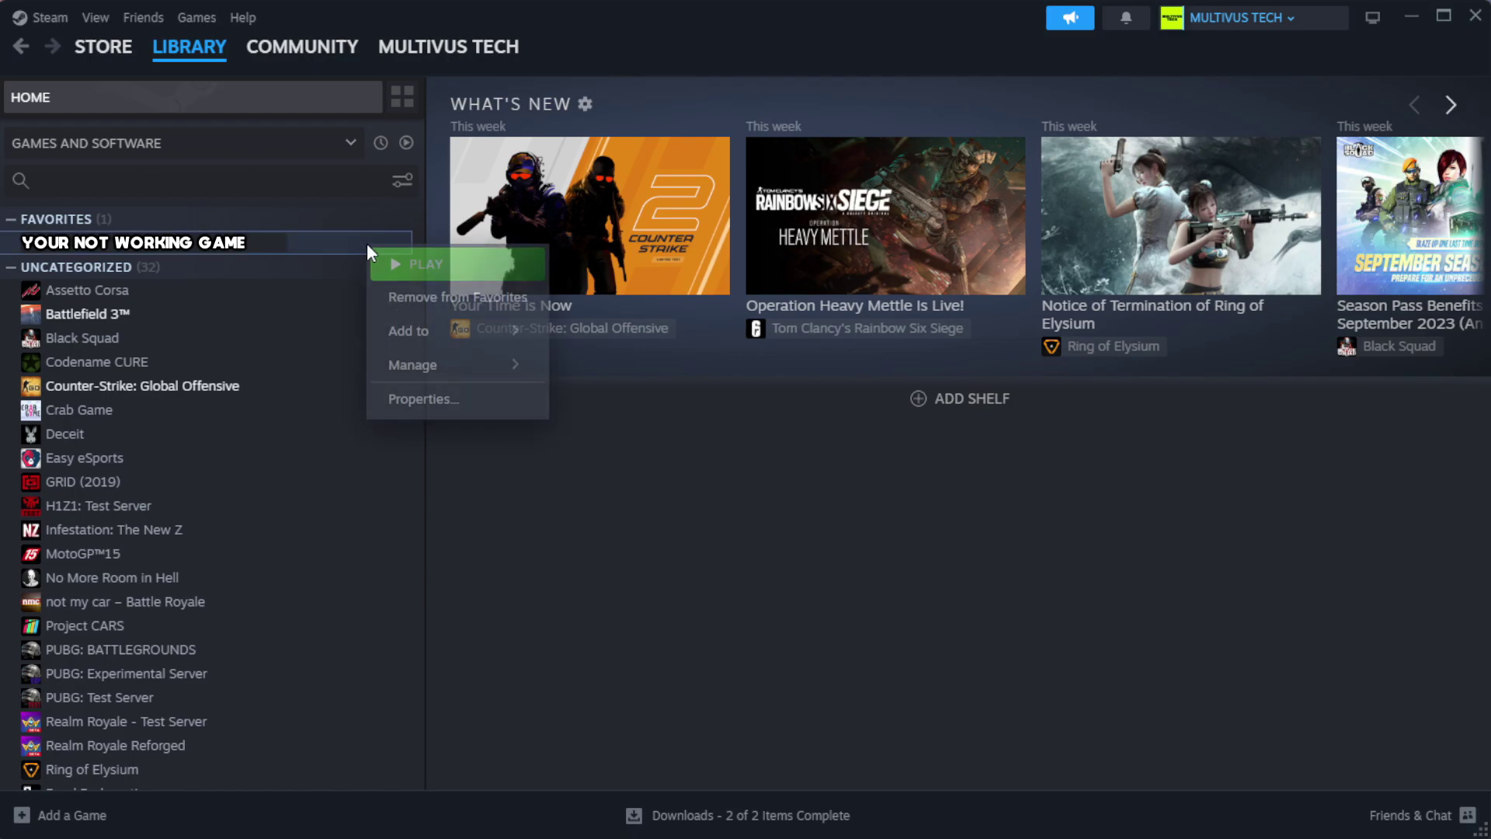
left_click(474, 404)
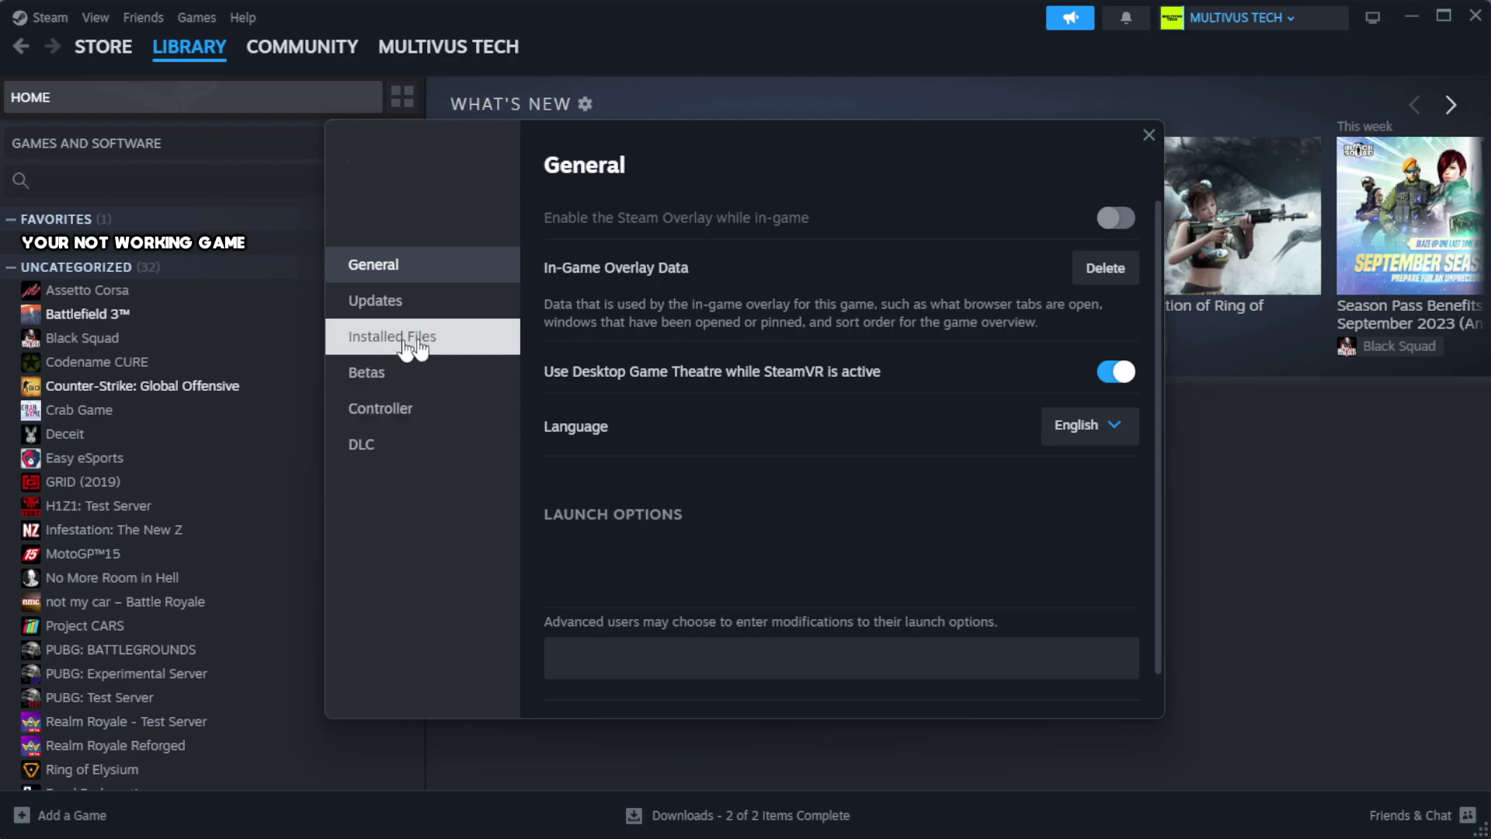
left_click(491, 353)
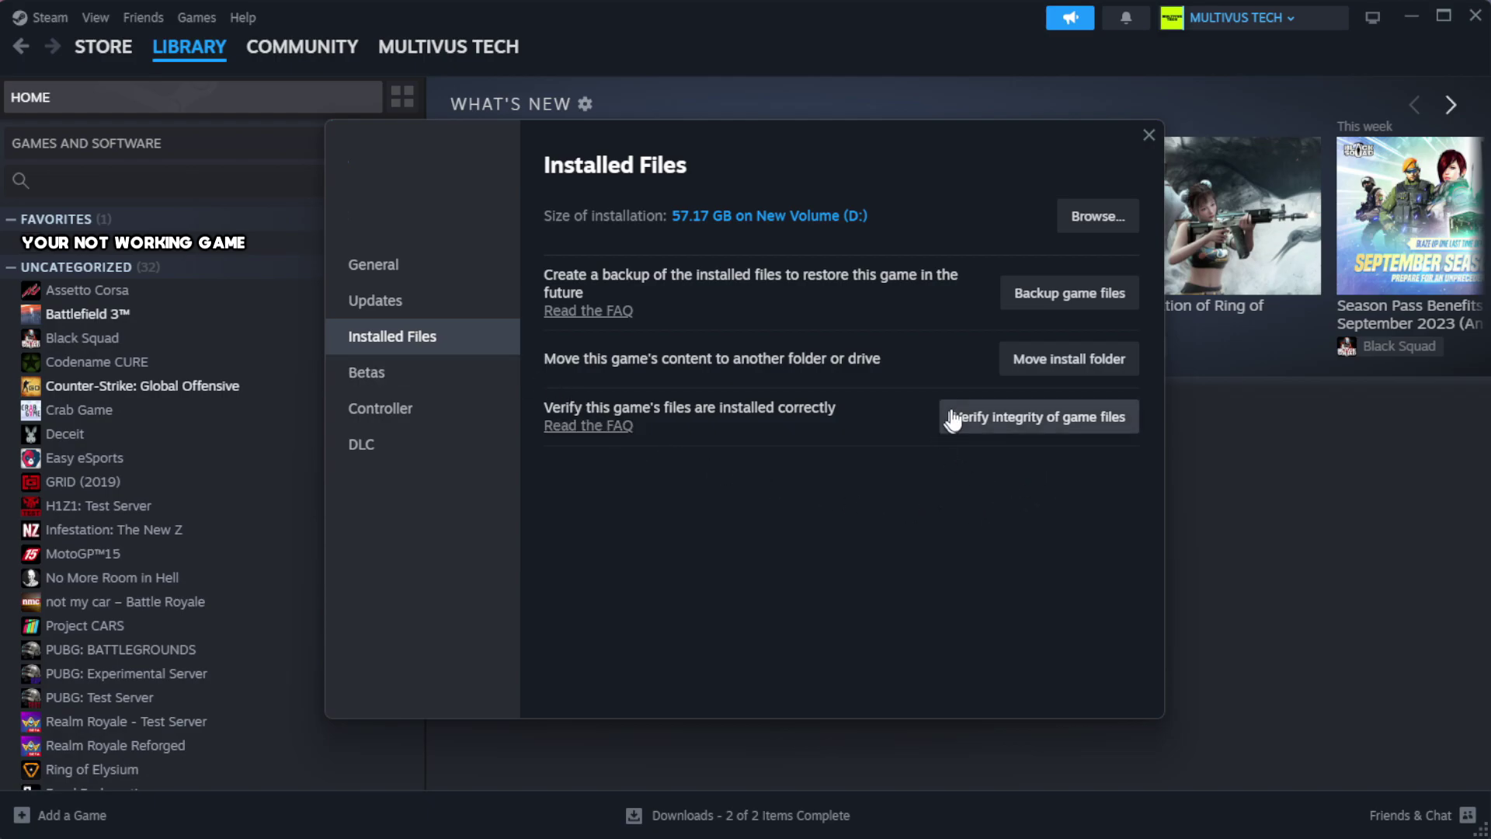
left_click(1048, 432)
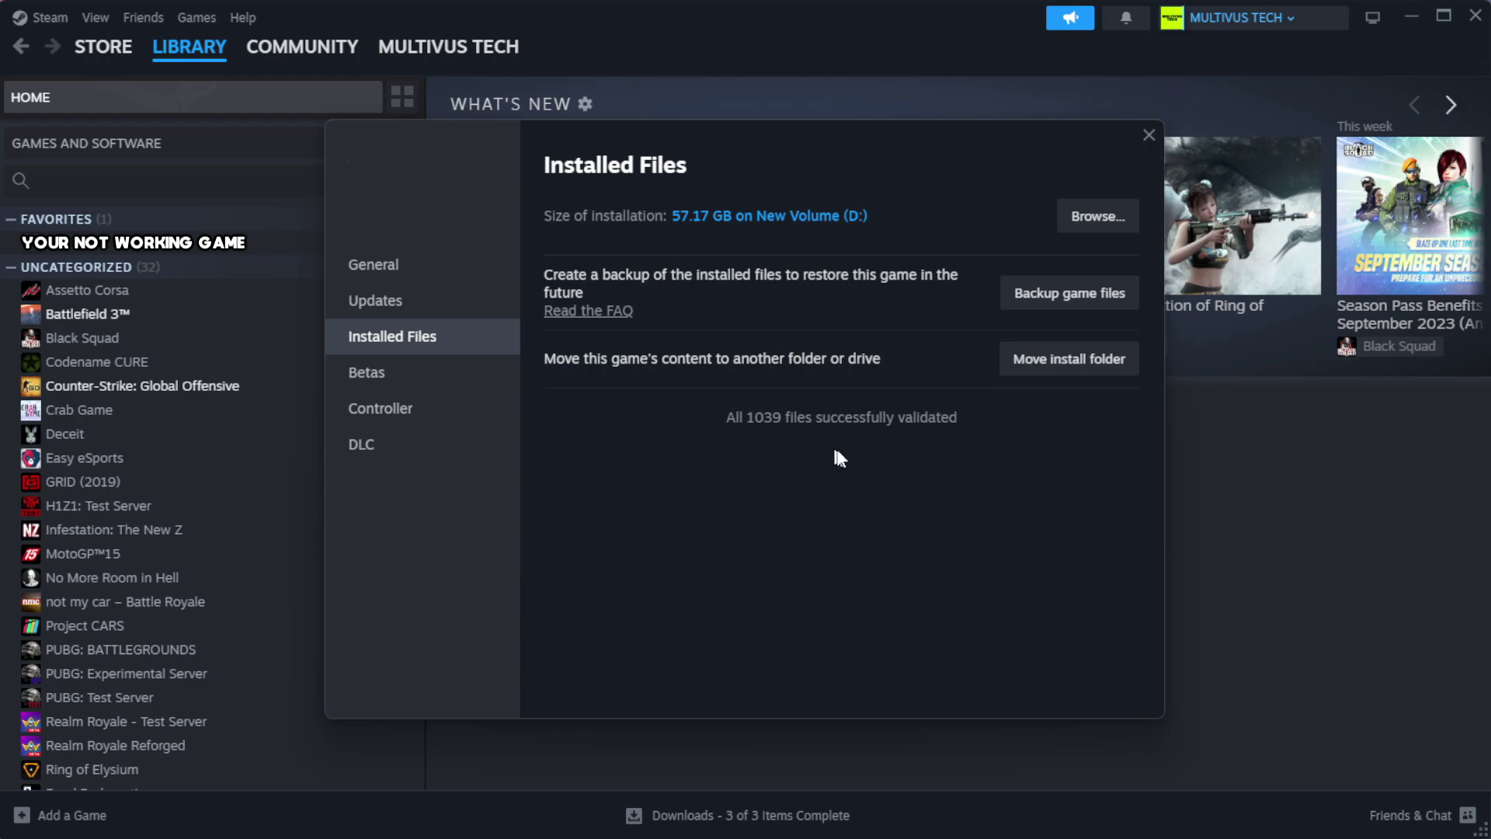
Browse to the game's installation folder and open the properties of the YOUR NOT WORKING GAME shortcut
left_click(1096, 217)
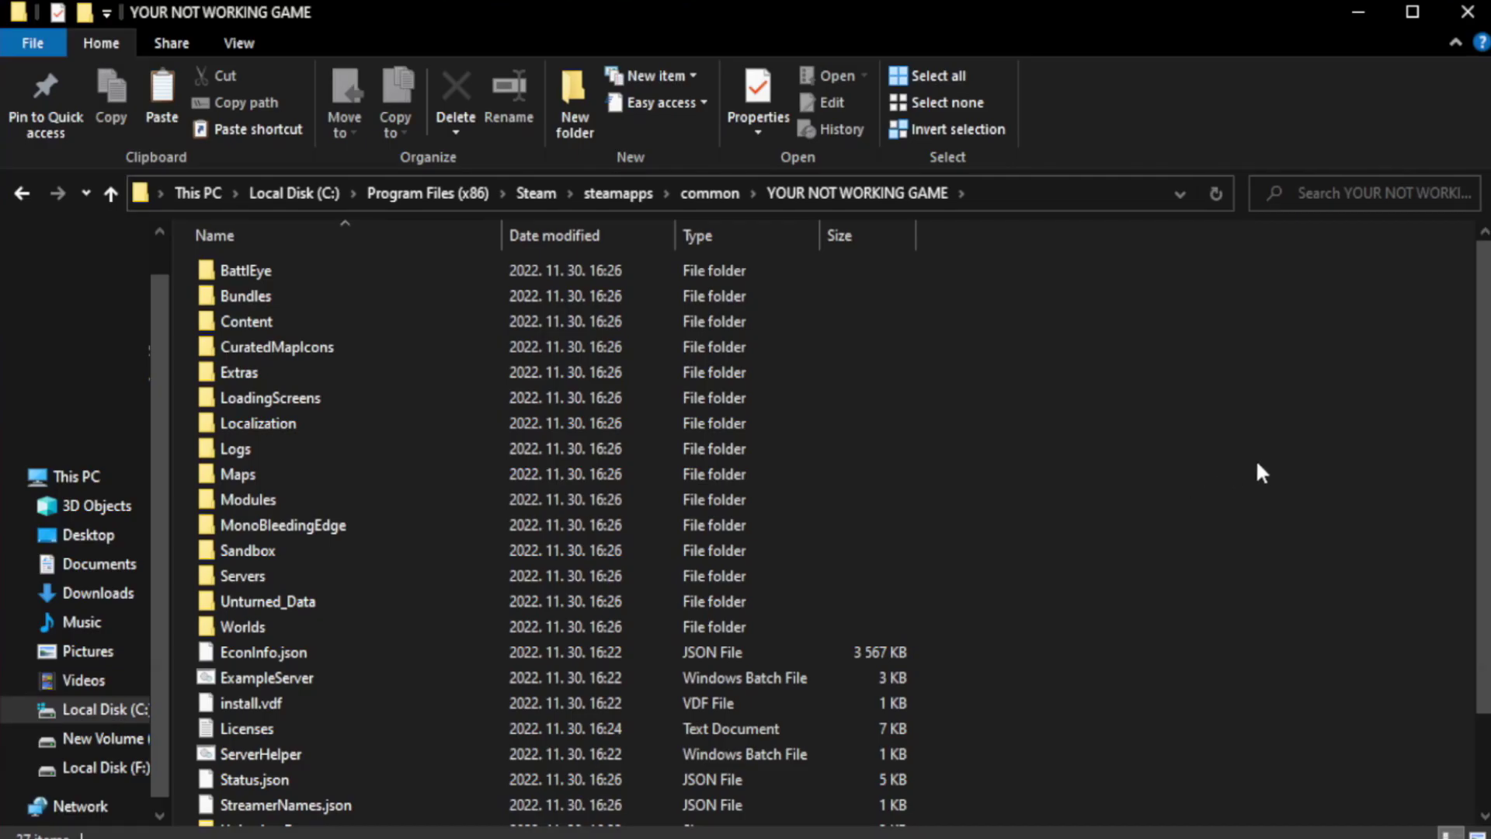
left_click_drag(1485, 424, 1488, 517)
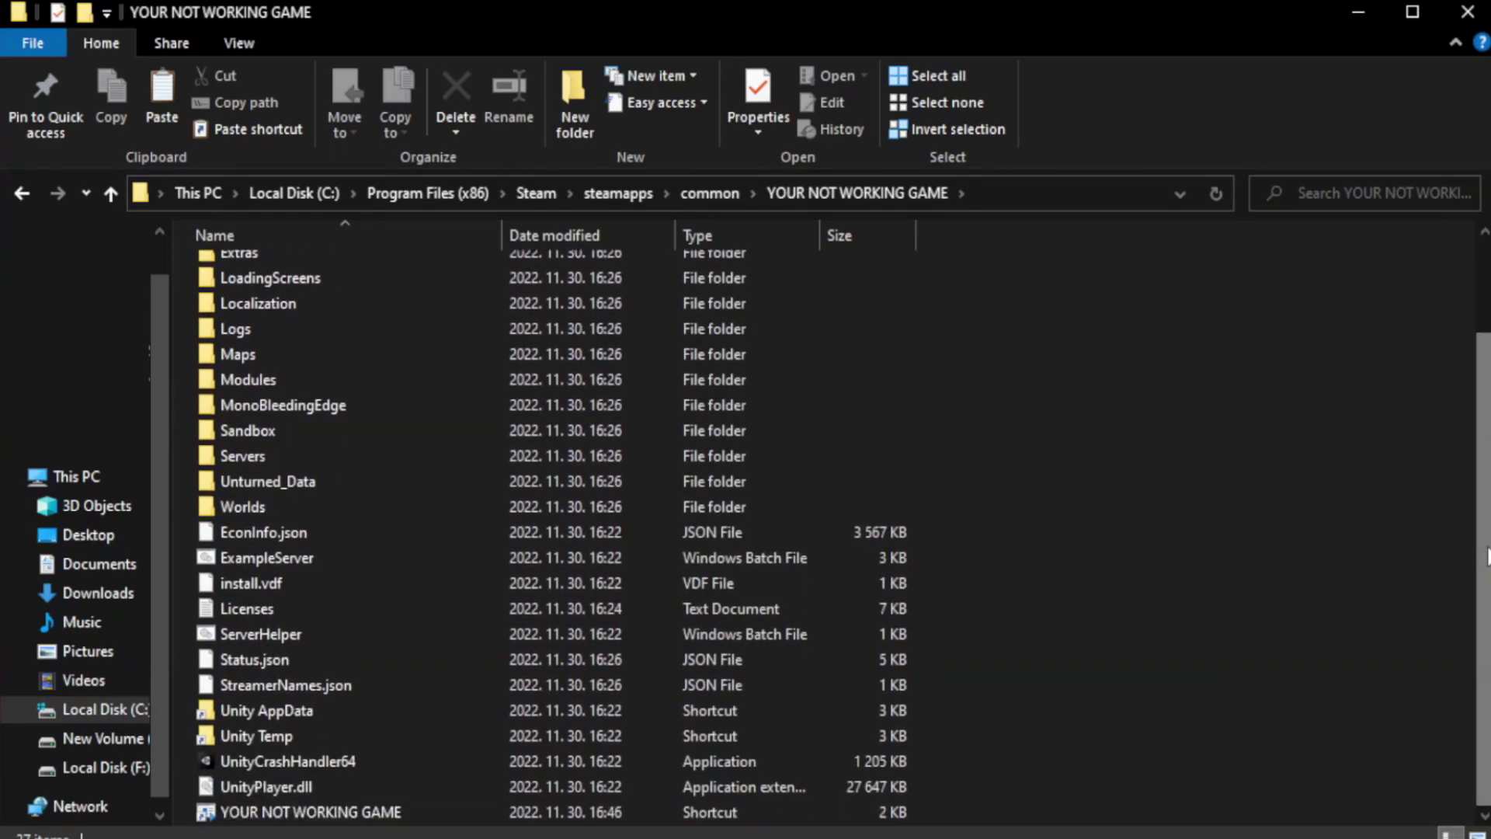
left_click(597, 819)
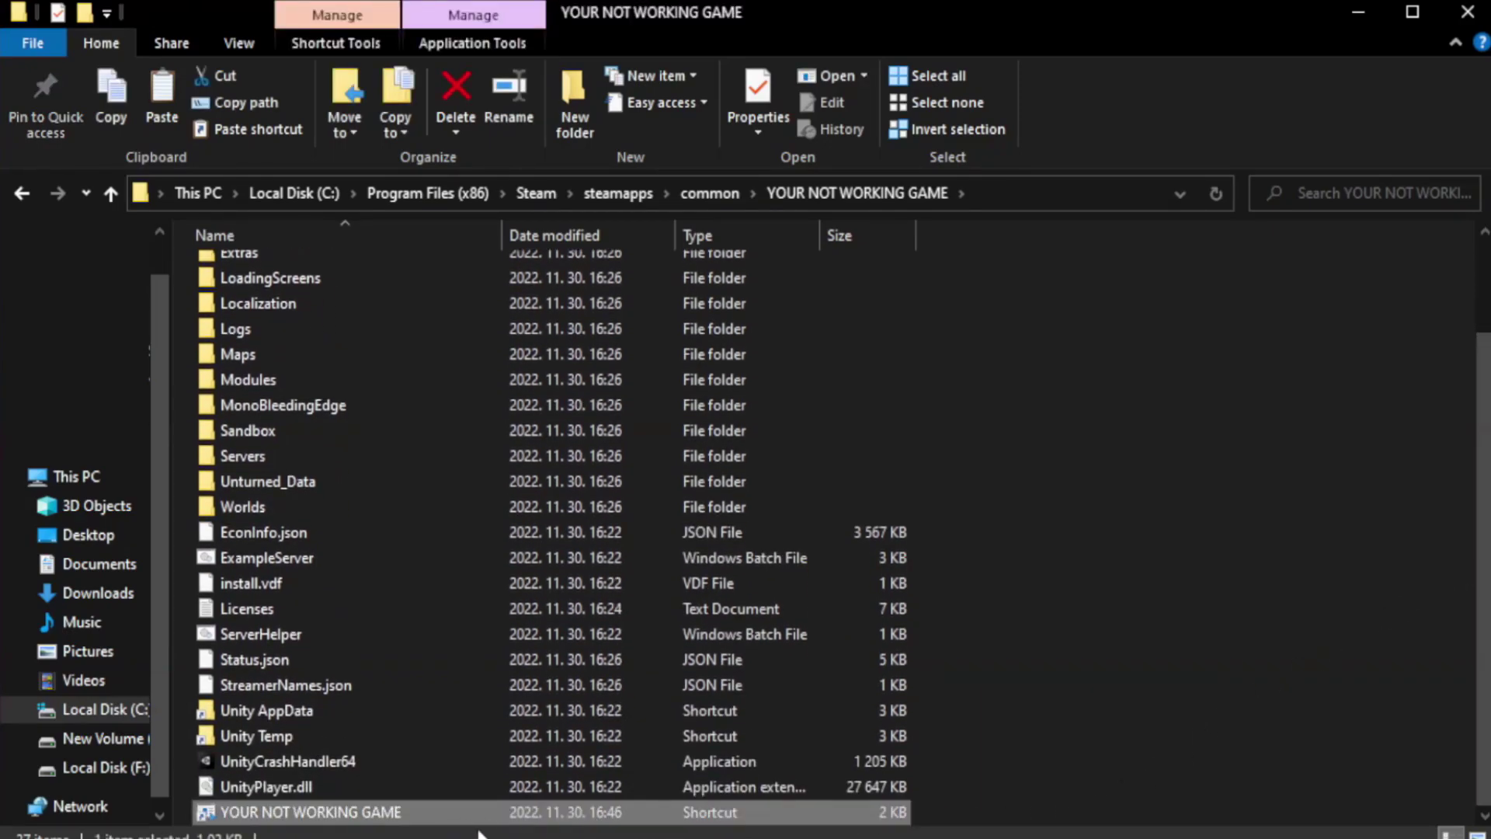
right_click(499, 817)
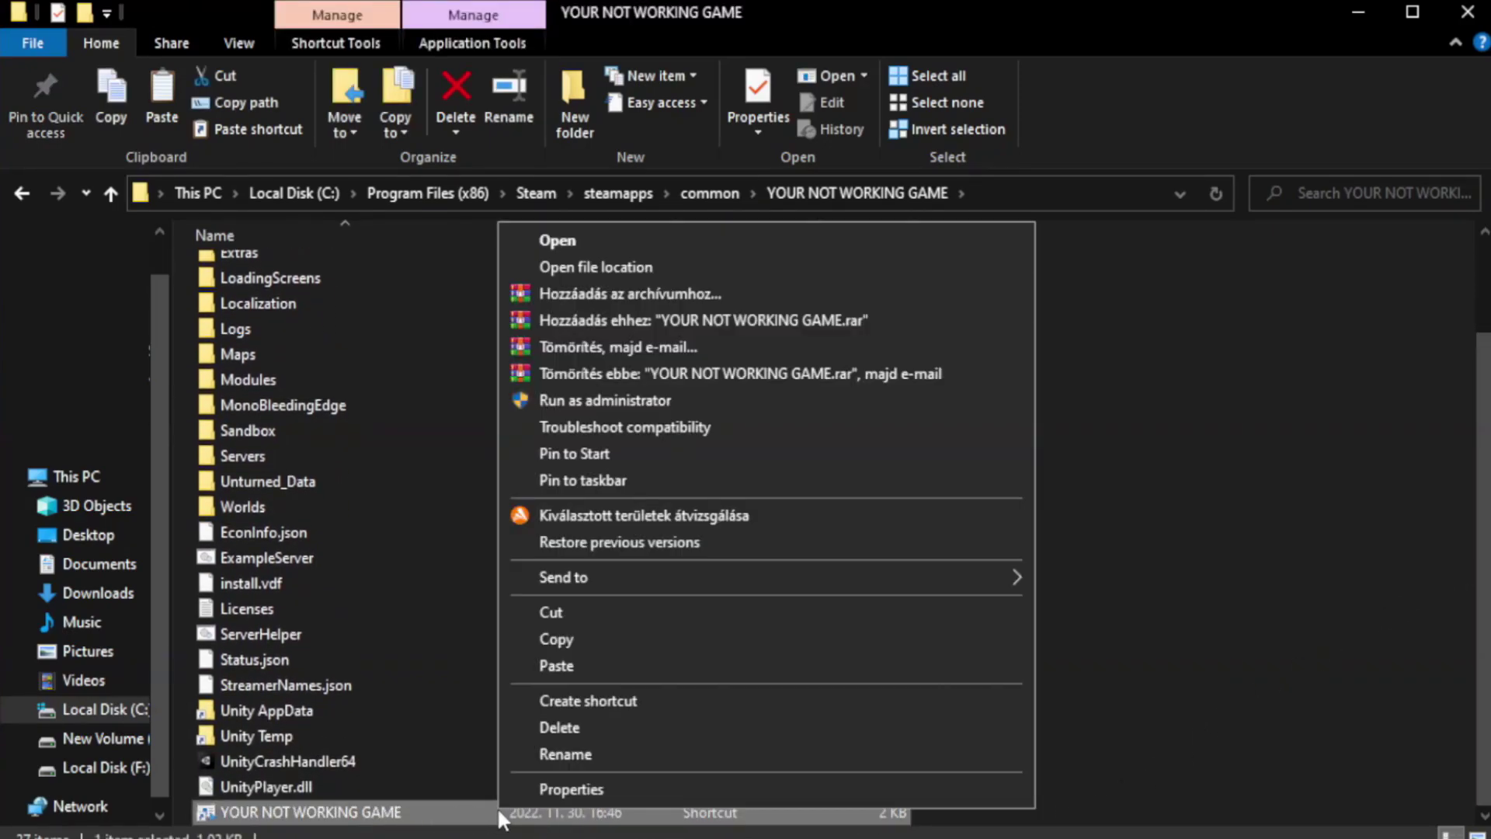
left_click(761, 789)
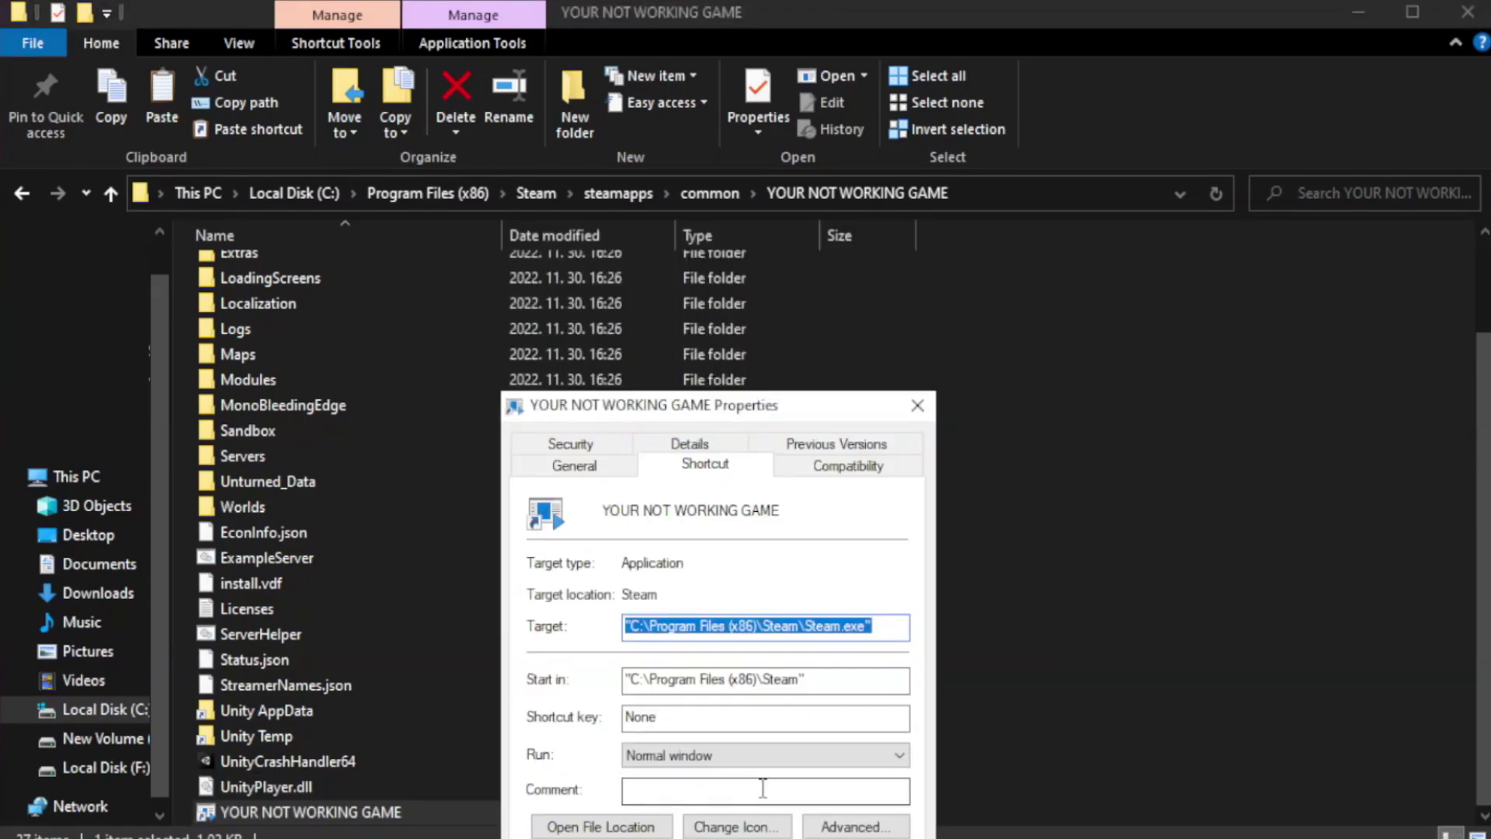
left_click_drag(747, 414, 749, 157)
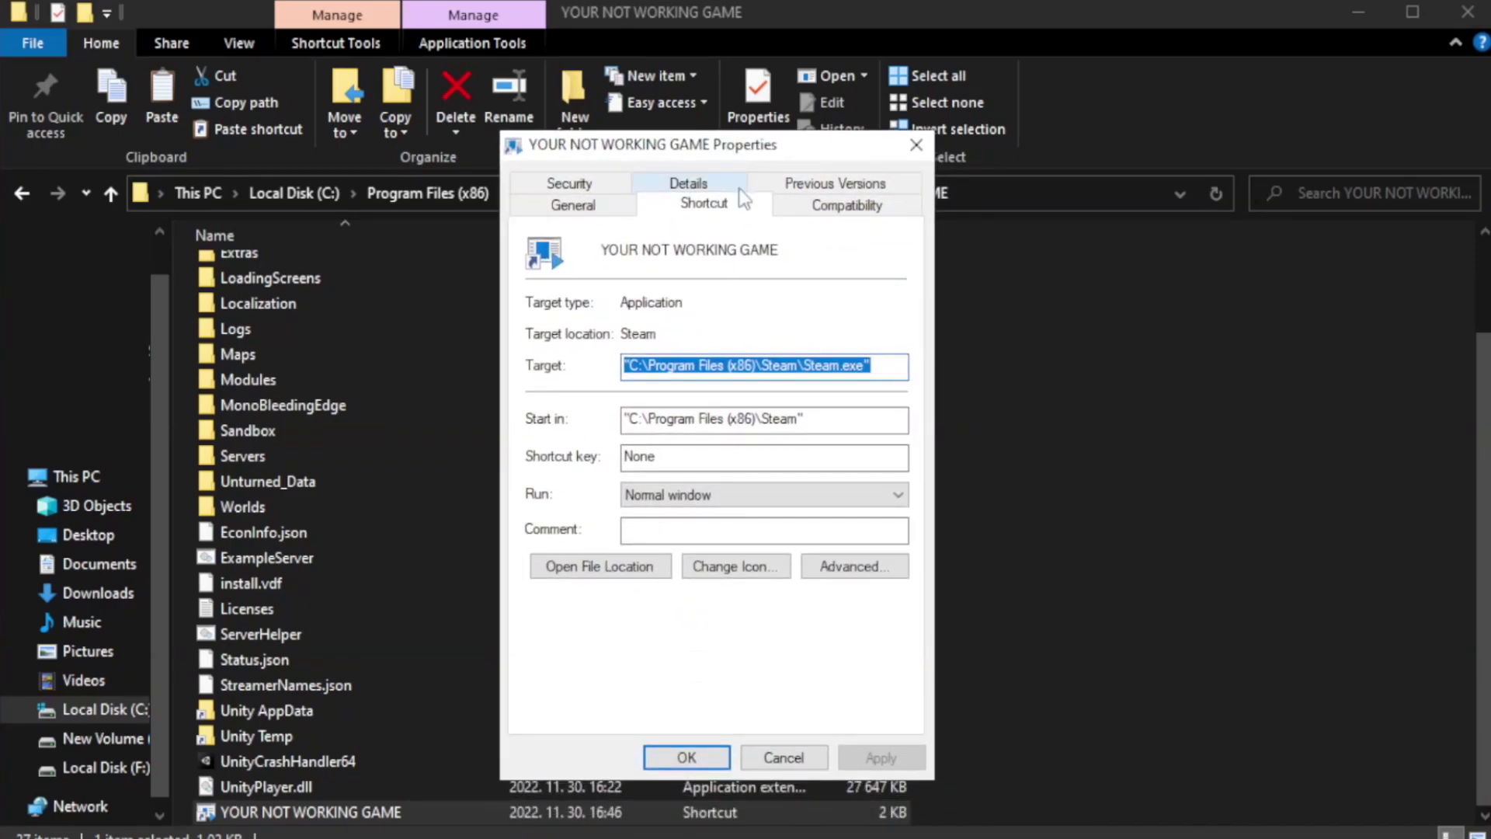
Enable compatibility mode for the game shortcut and set it to Windows 8
left_click(843, 207)
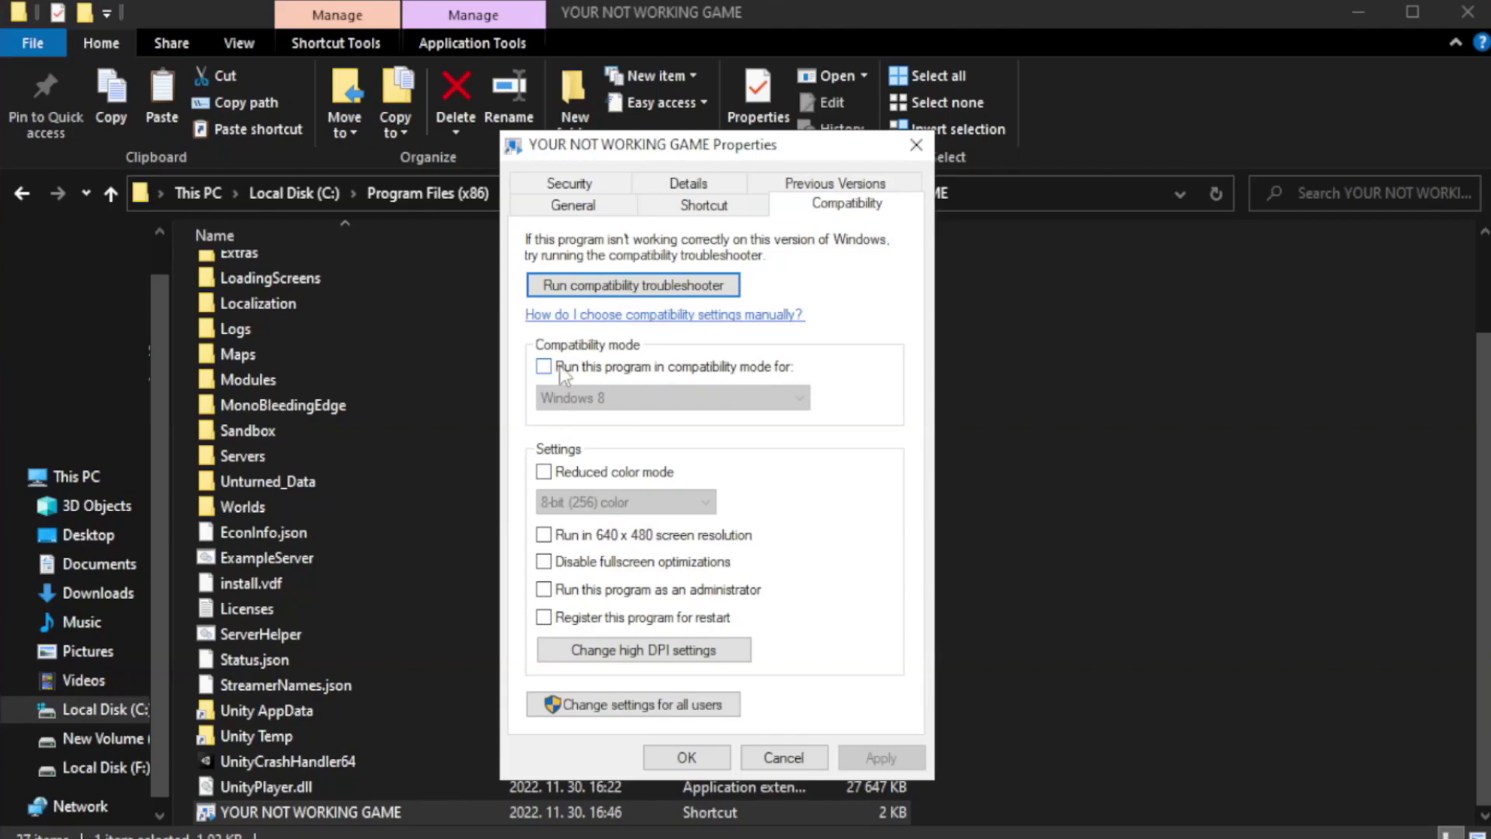
left_click(590, 365)
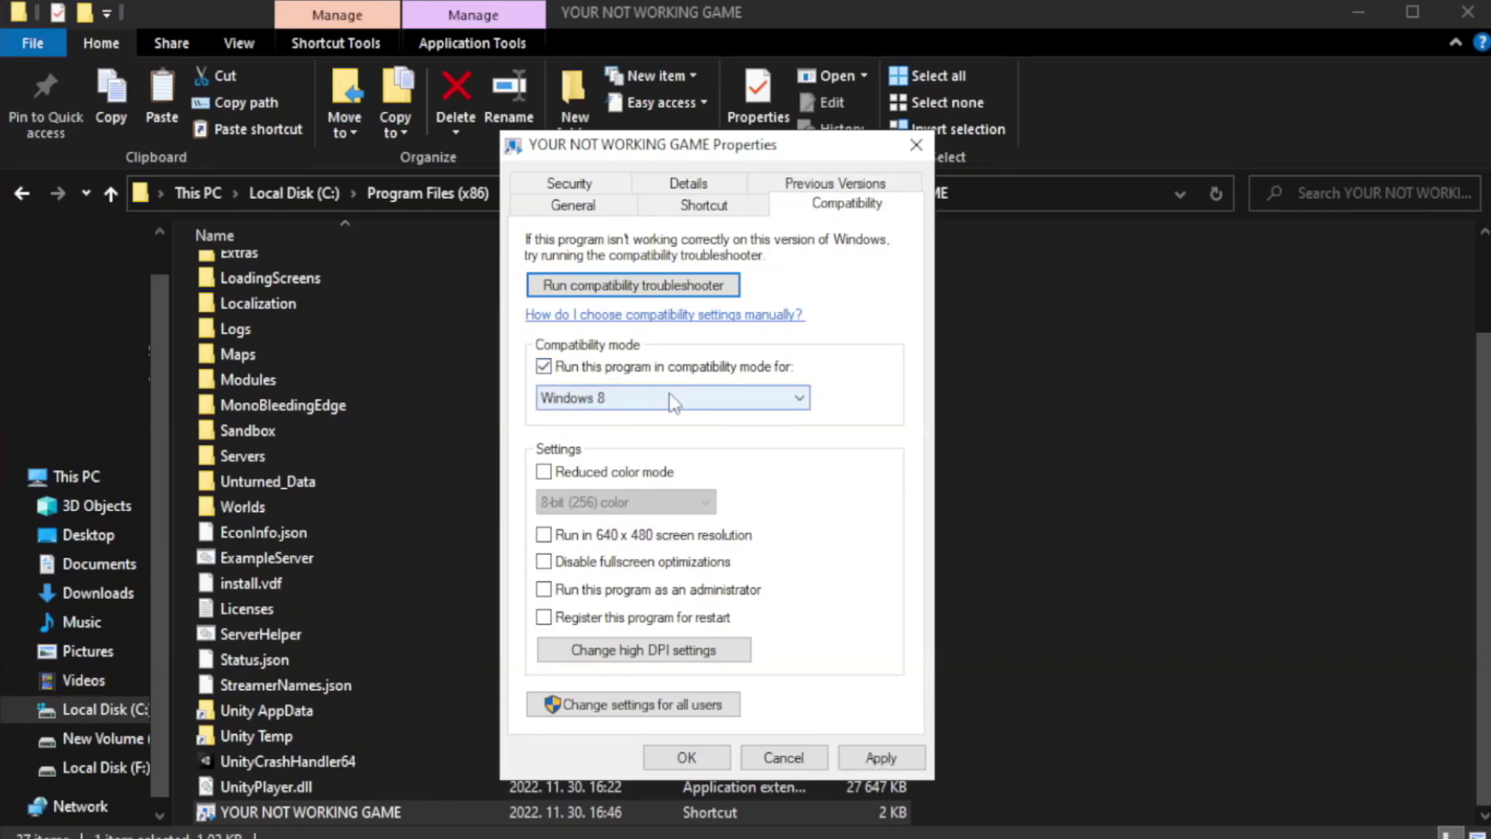
left_click(674, 398)
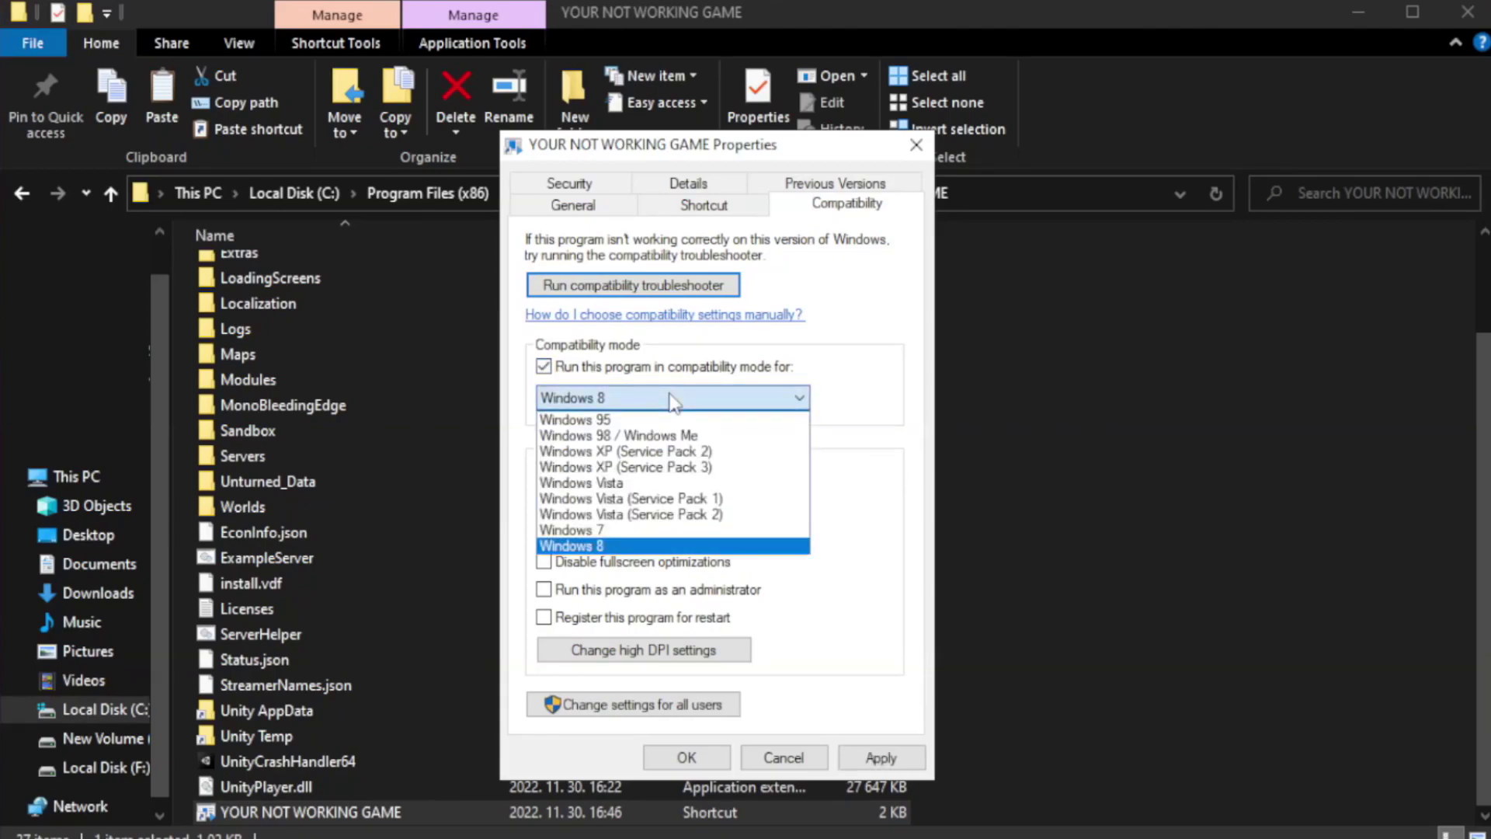
left_click(633, 546)
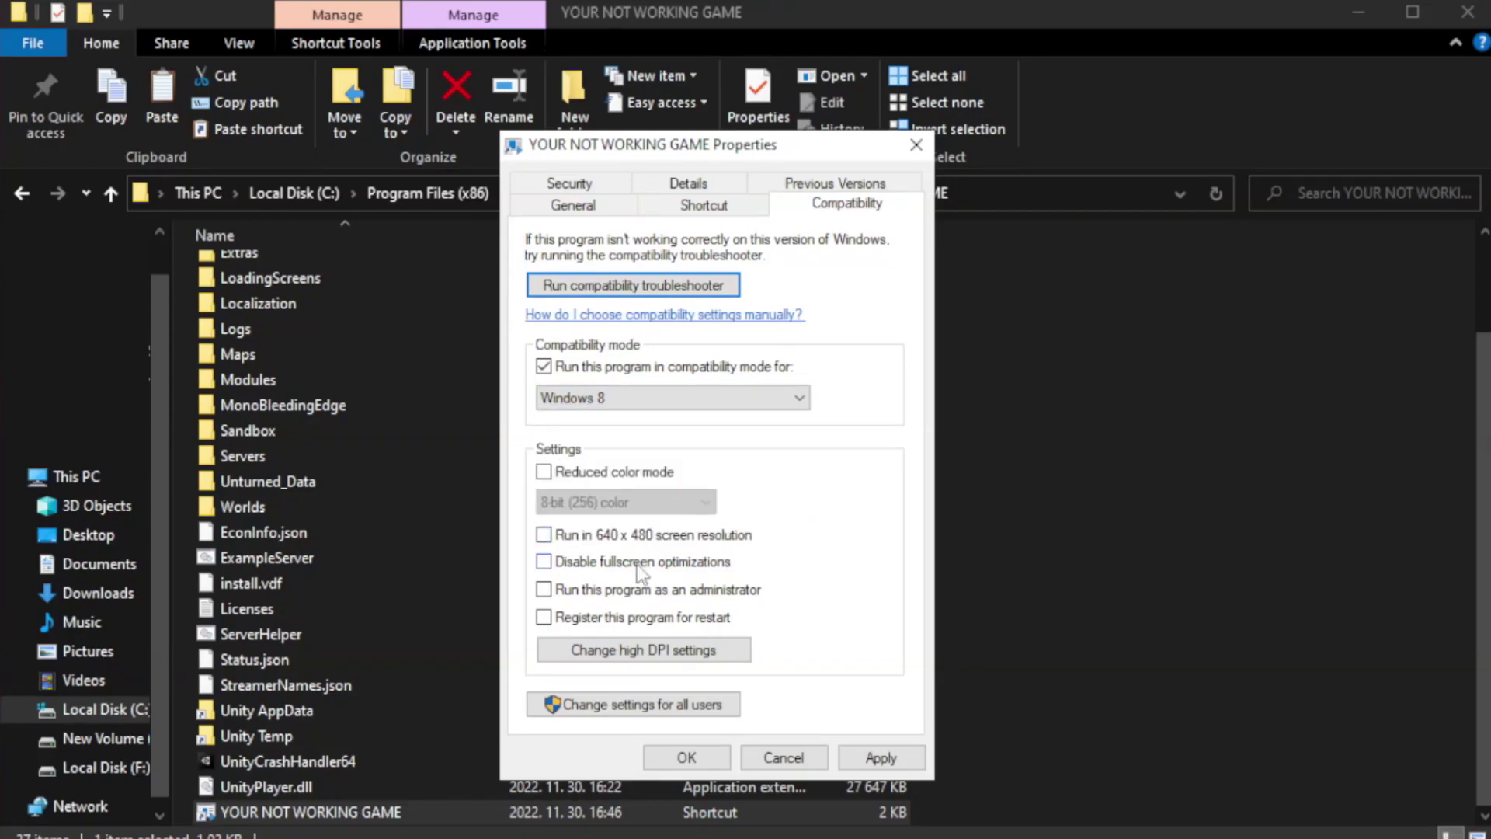
Disable fullscreen optimizations and enable running as administrator for the shortcut, apply the settings, and close the properties and folder windows
left_click(580, 566)
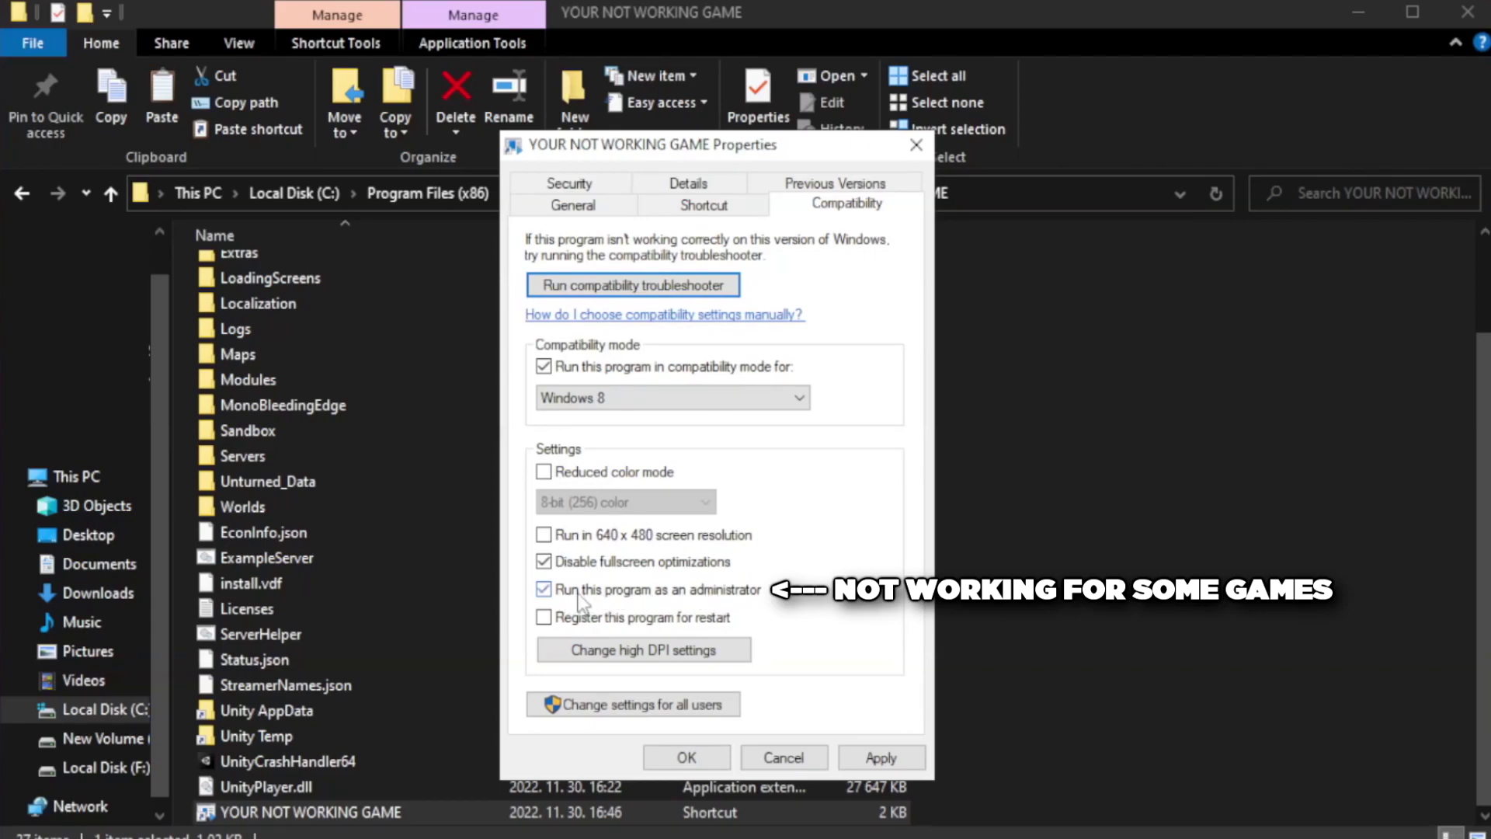
left_click(881, 753)
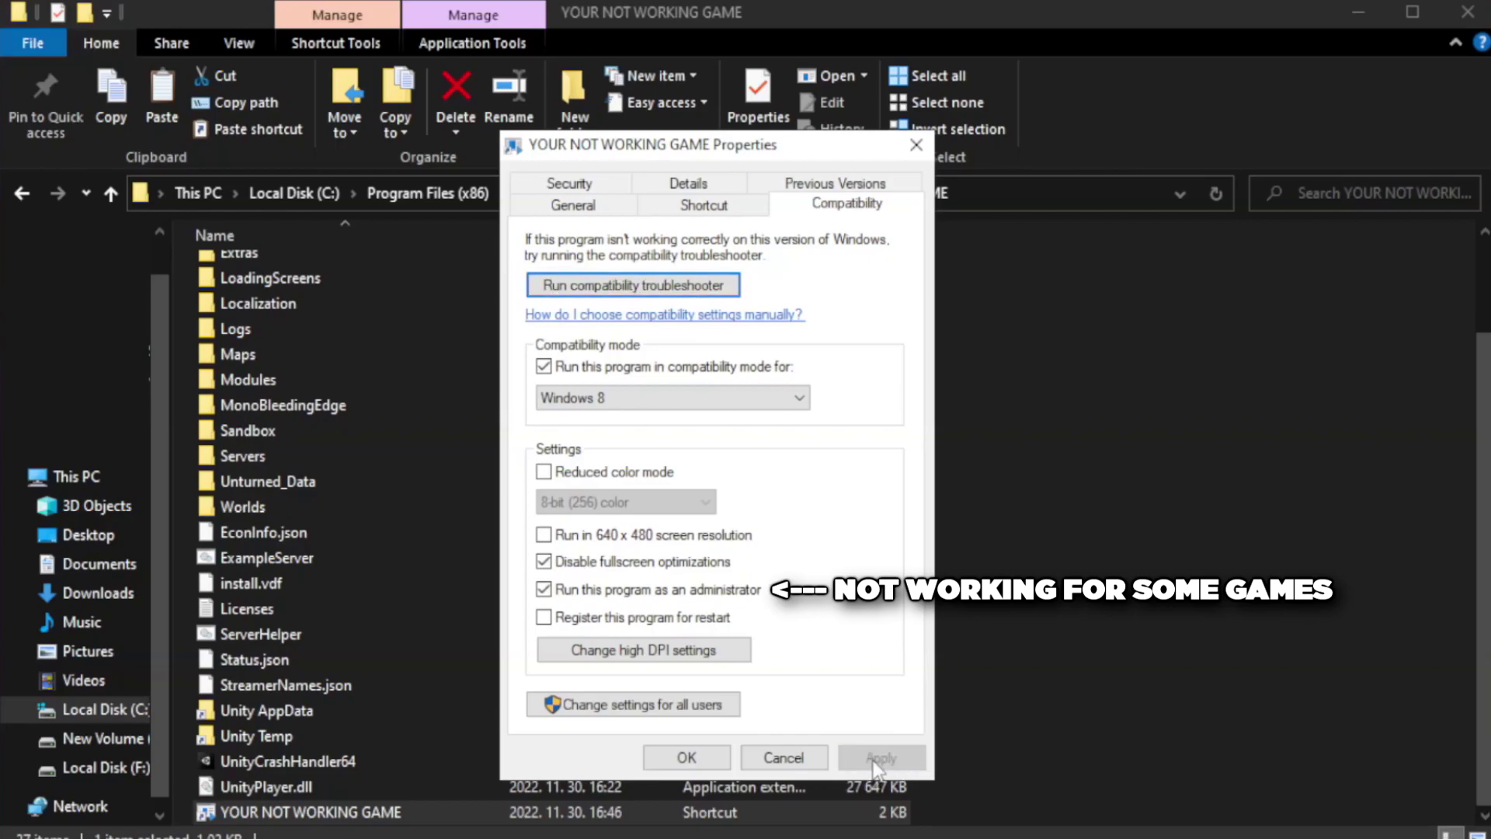
left_click(683, 759)
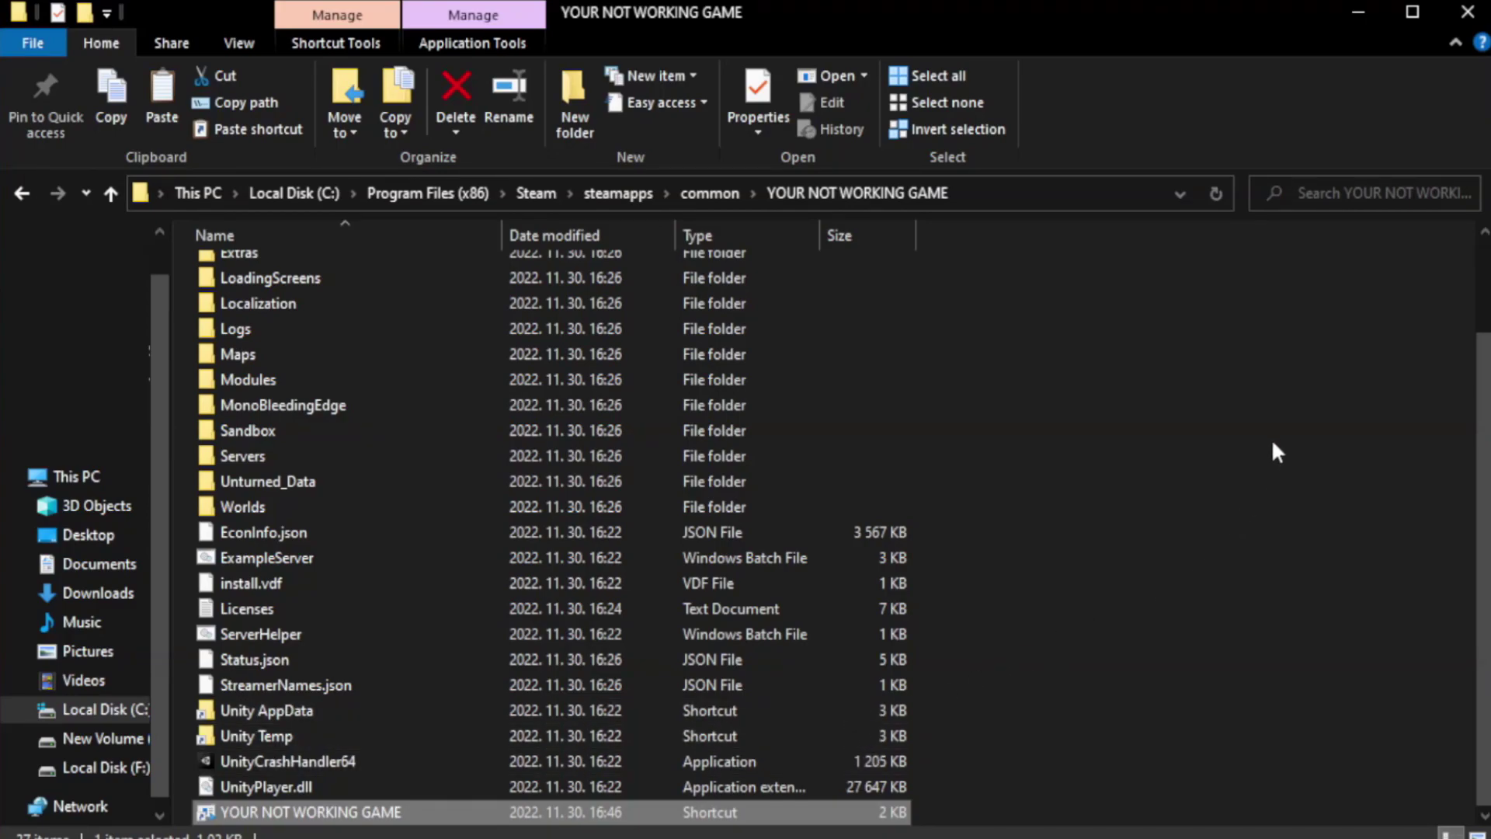
left_click(1466, 17)
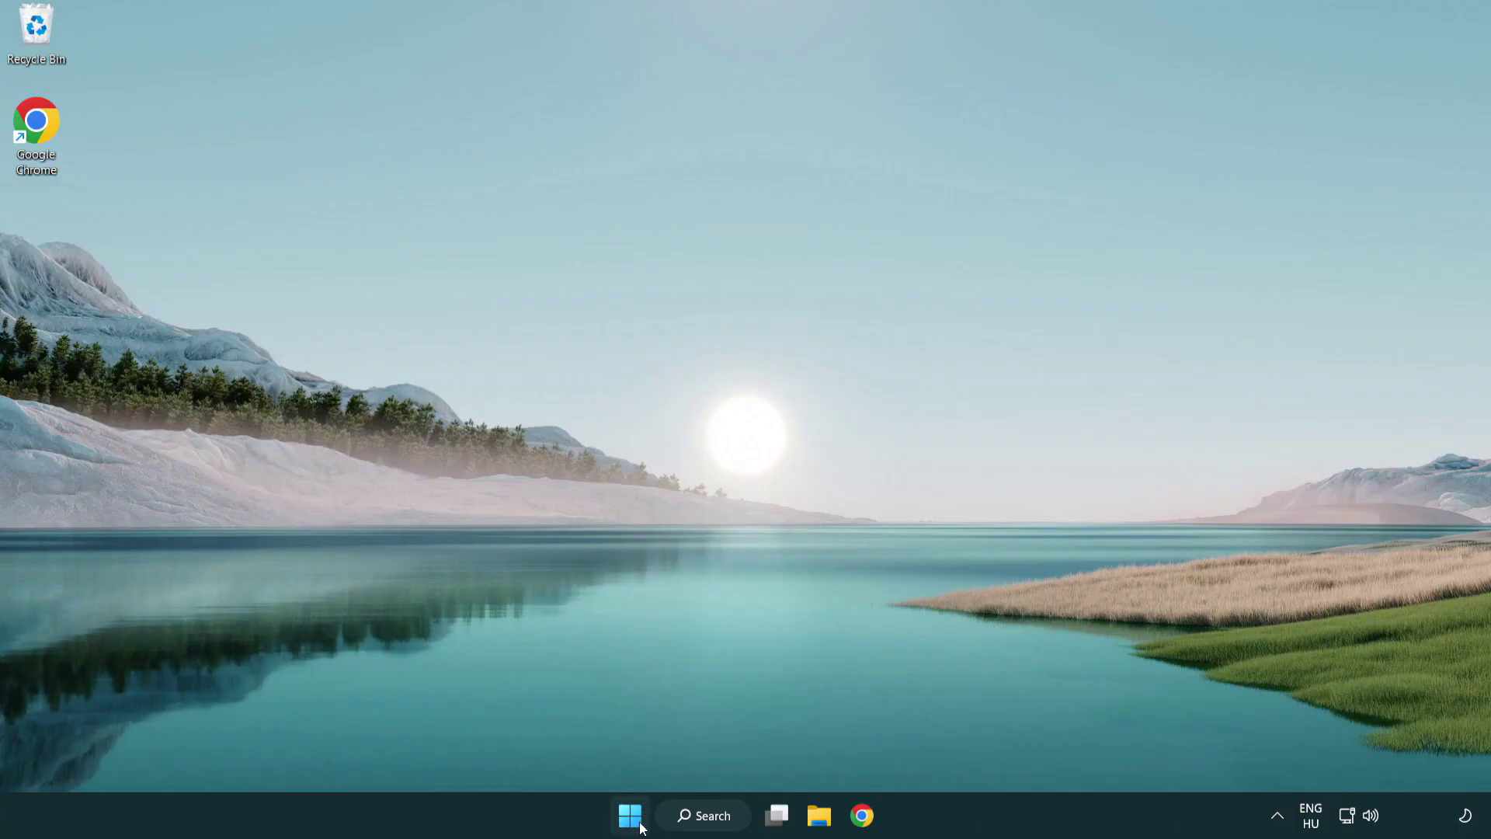
Open Task Manager's list of startup apps and disable Terminal and Phone Link
right_click(630, 820)
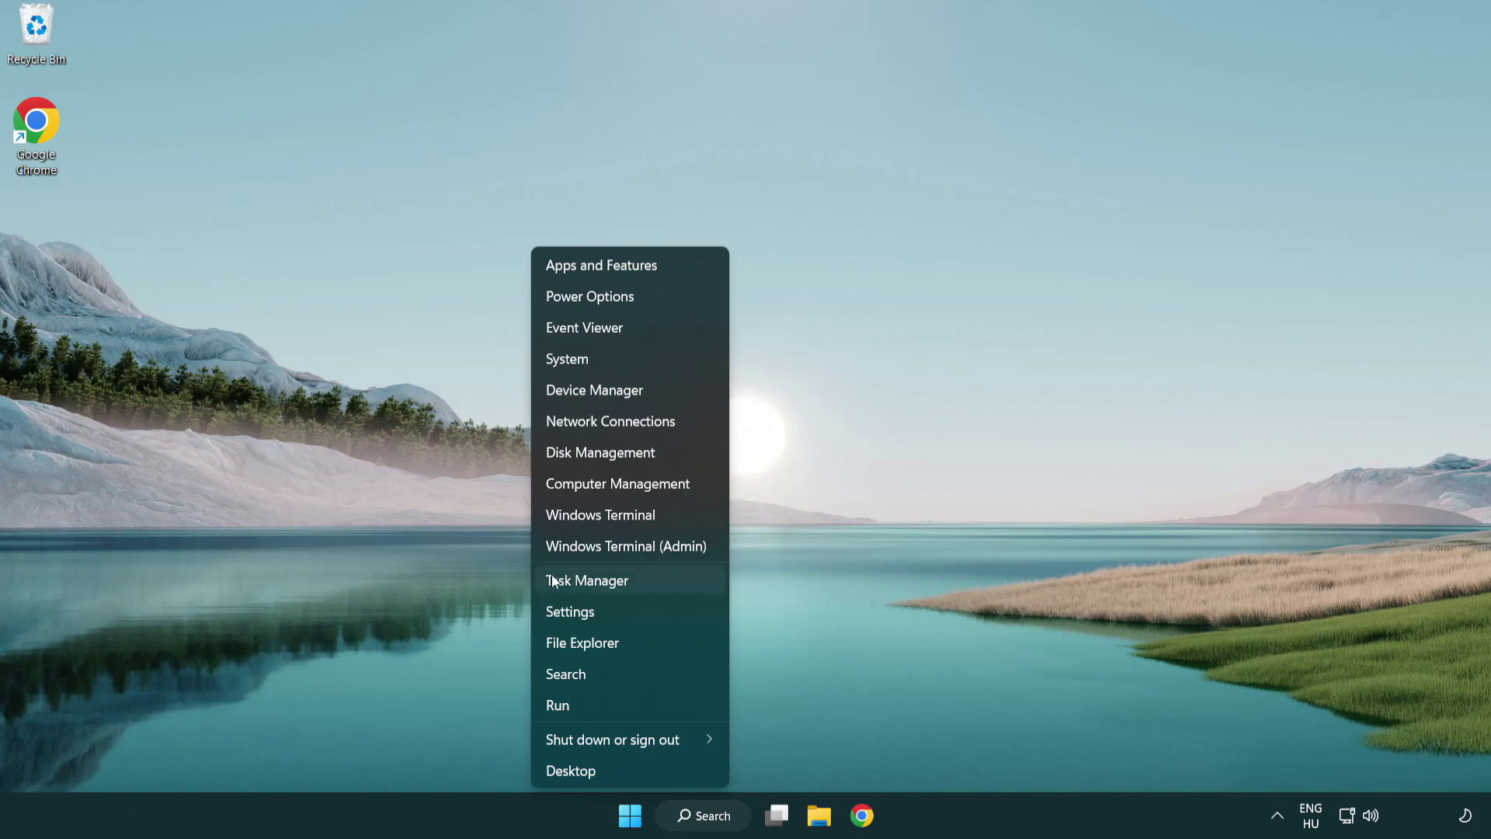
left_click(659, 581)
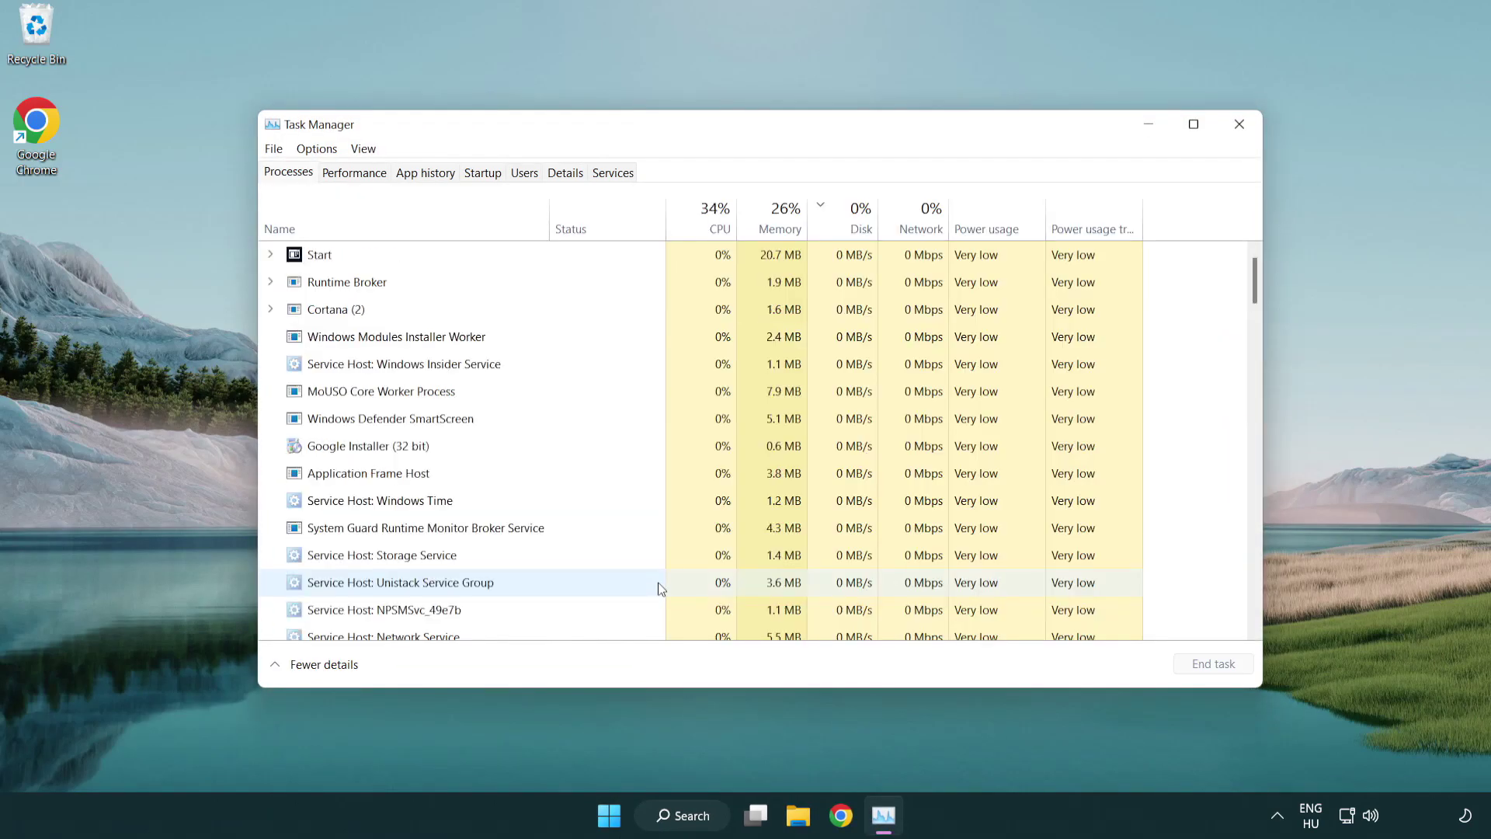
left_click(487, 175)
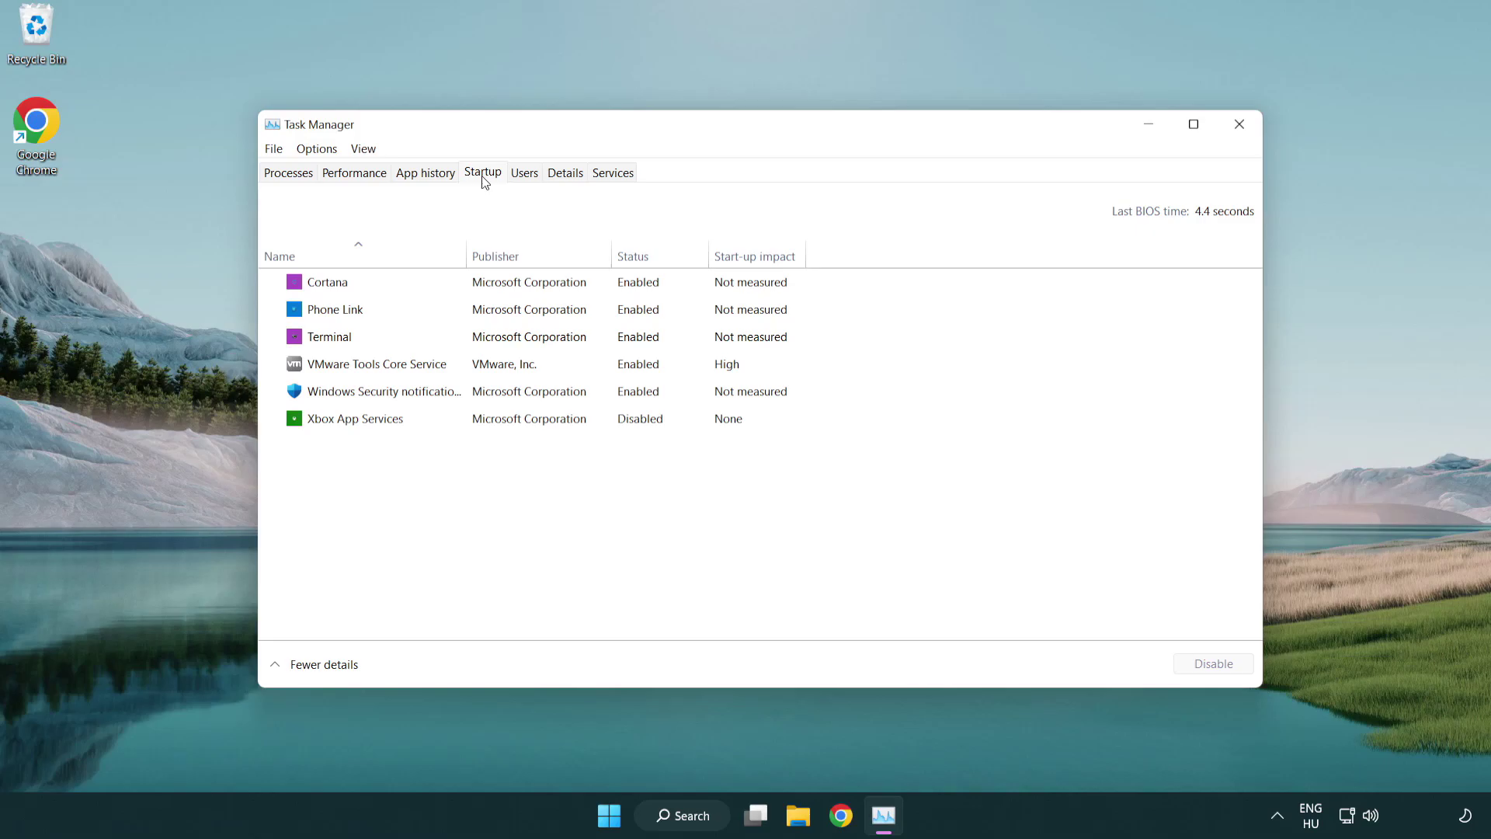
left_click(488, 338)
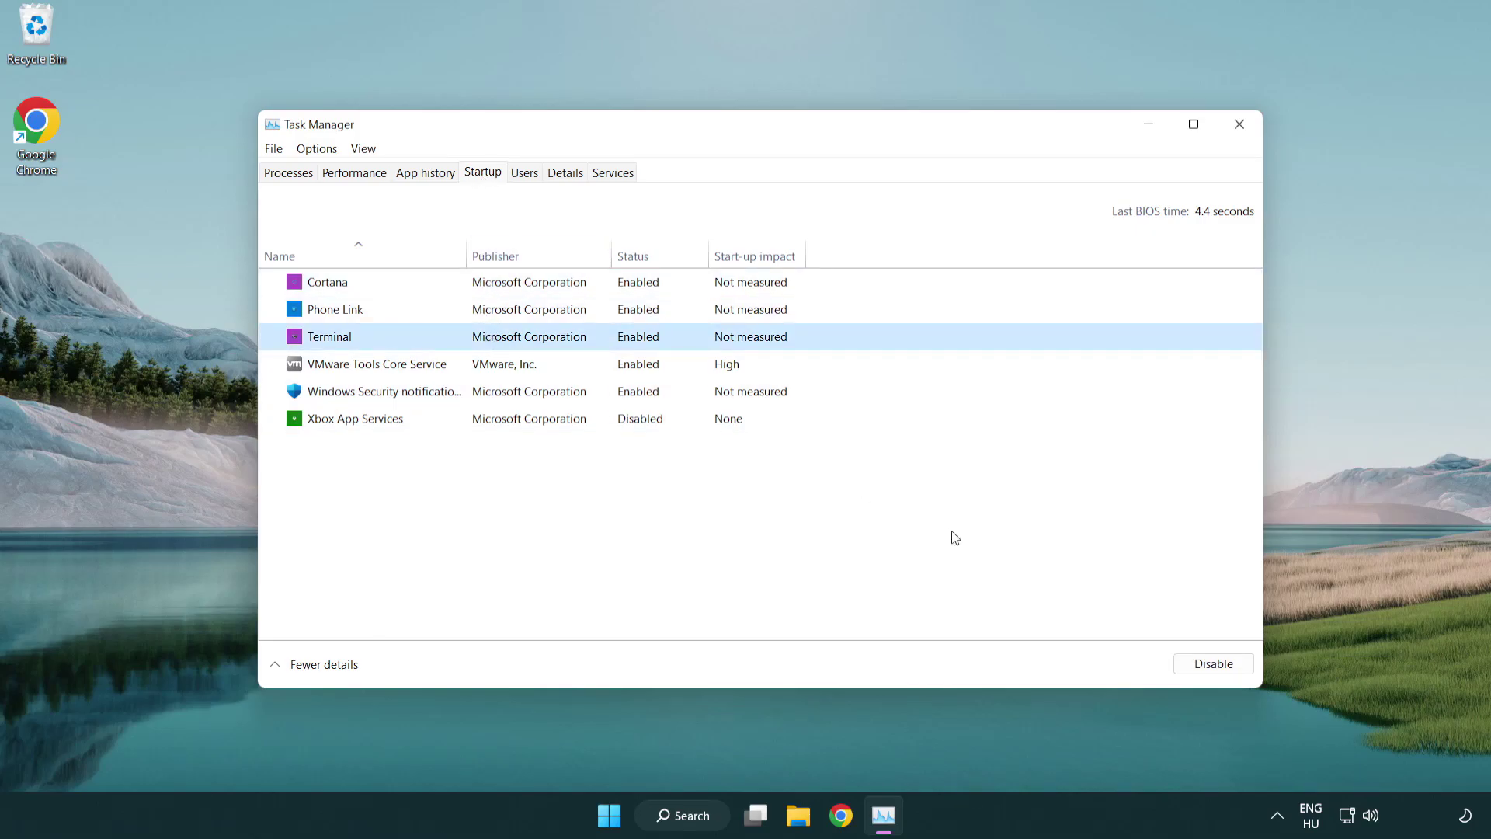
left_click(1213, 663)
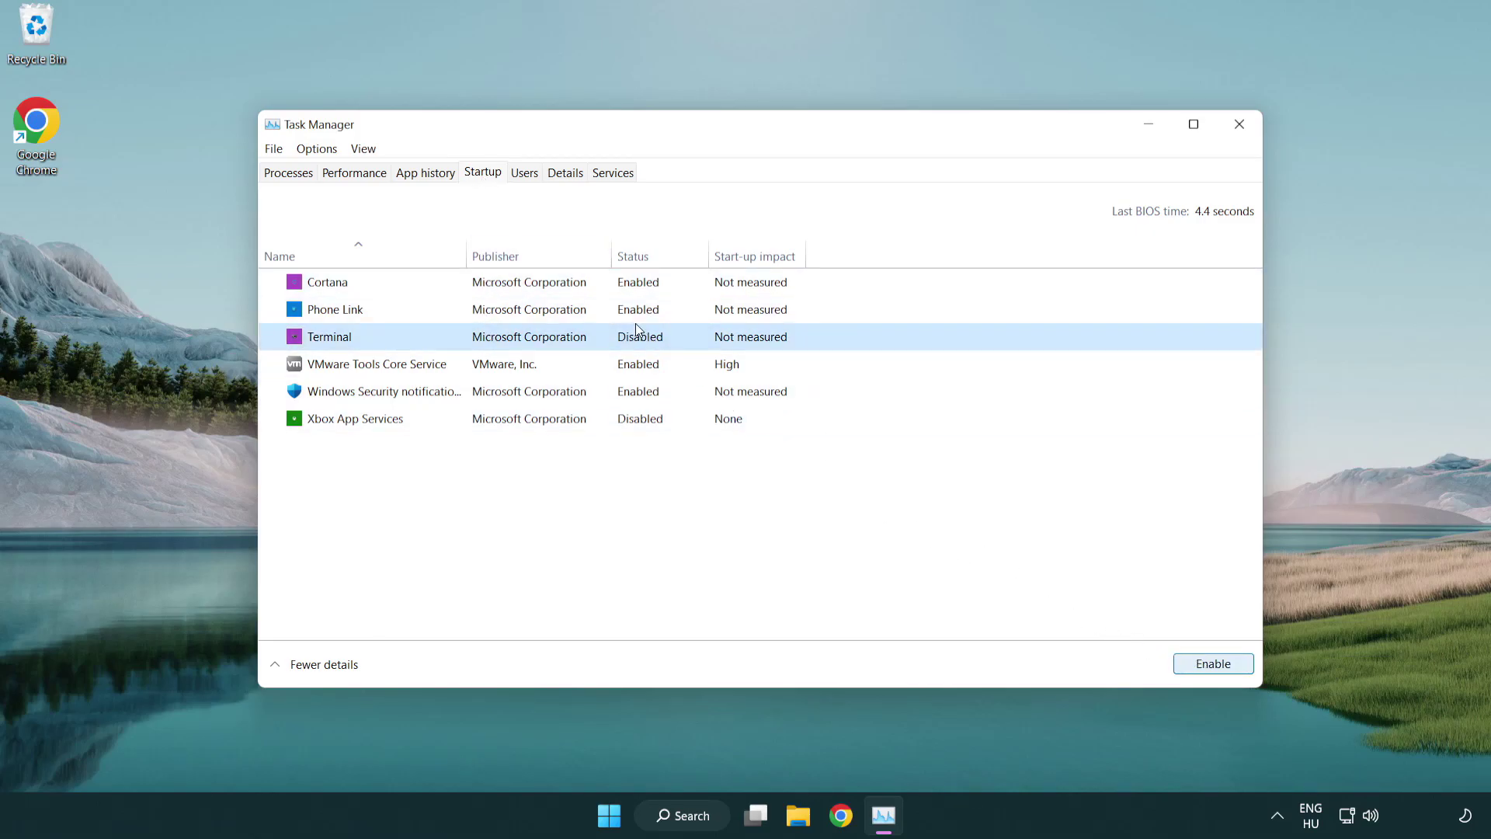
left_click(623, 313)
left_click(1213, 665)
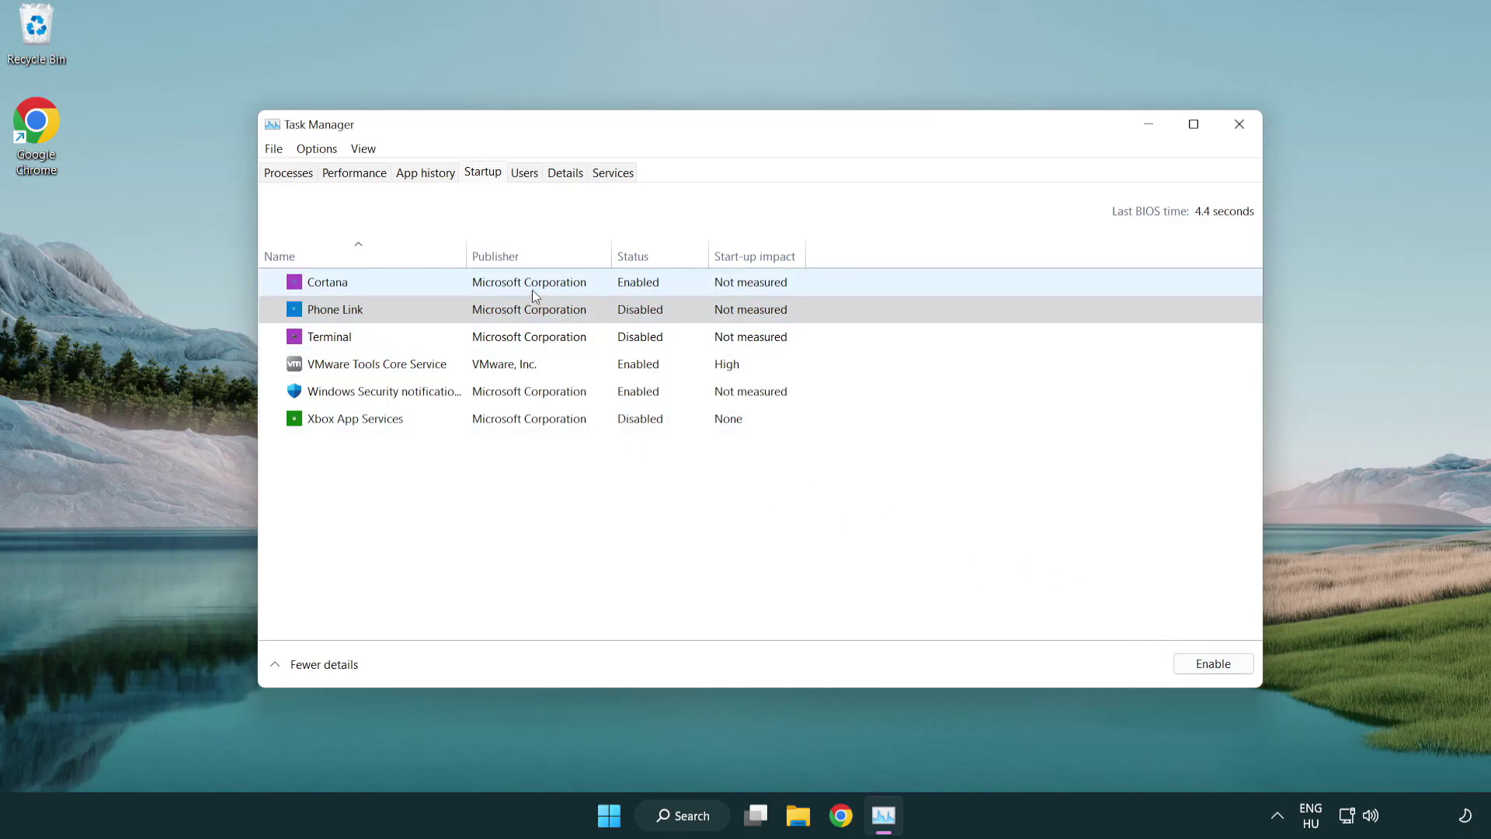
Disable the Cortana and Windows Security notification startup apps, and close Task Manager
left_click(532, 291)
left_click(1211, 666)
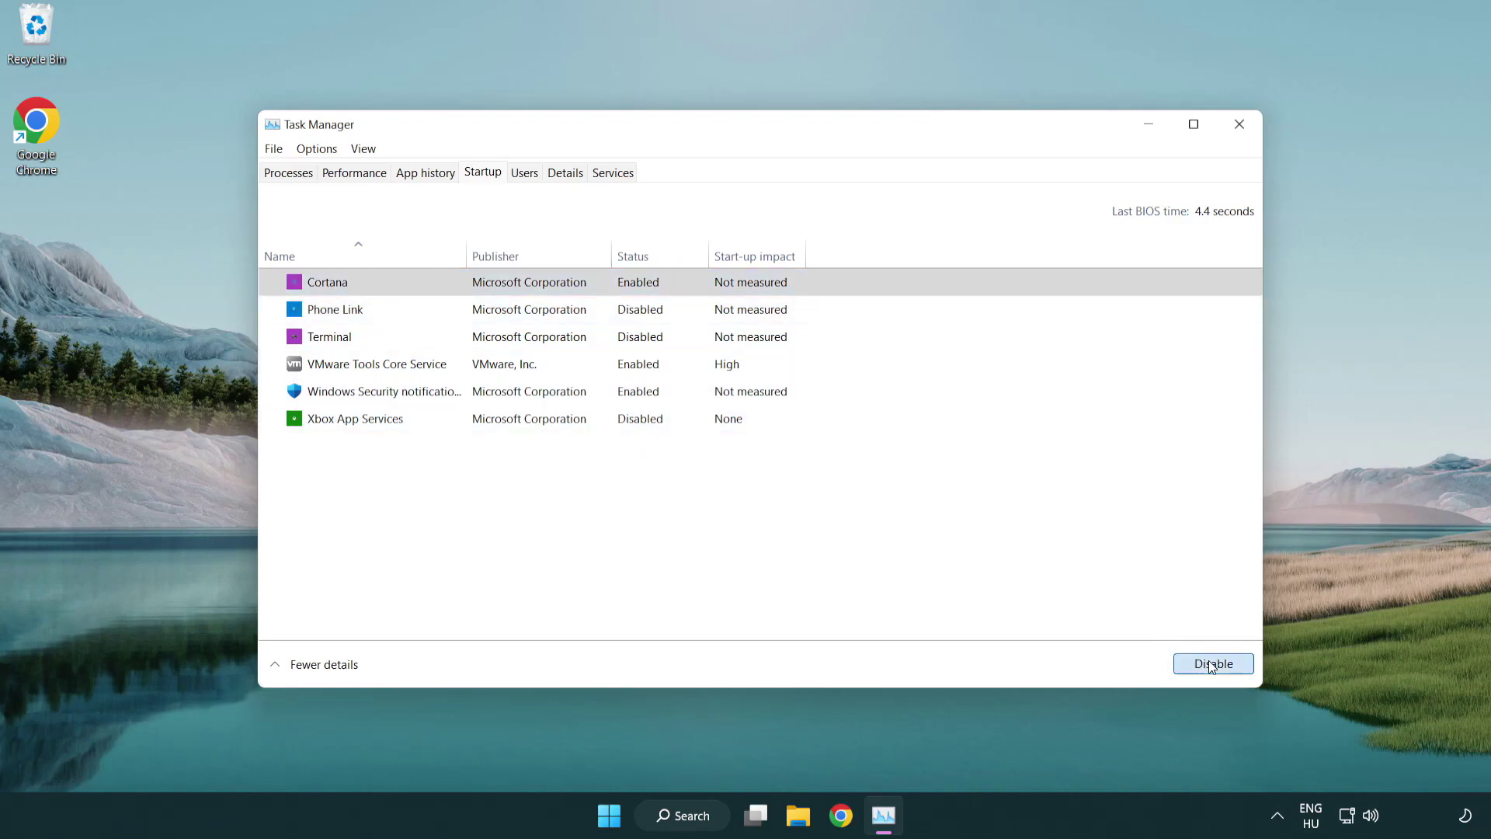
left_click(707, 396)
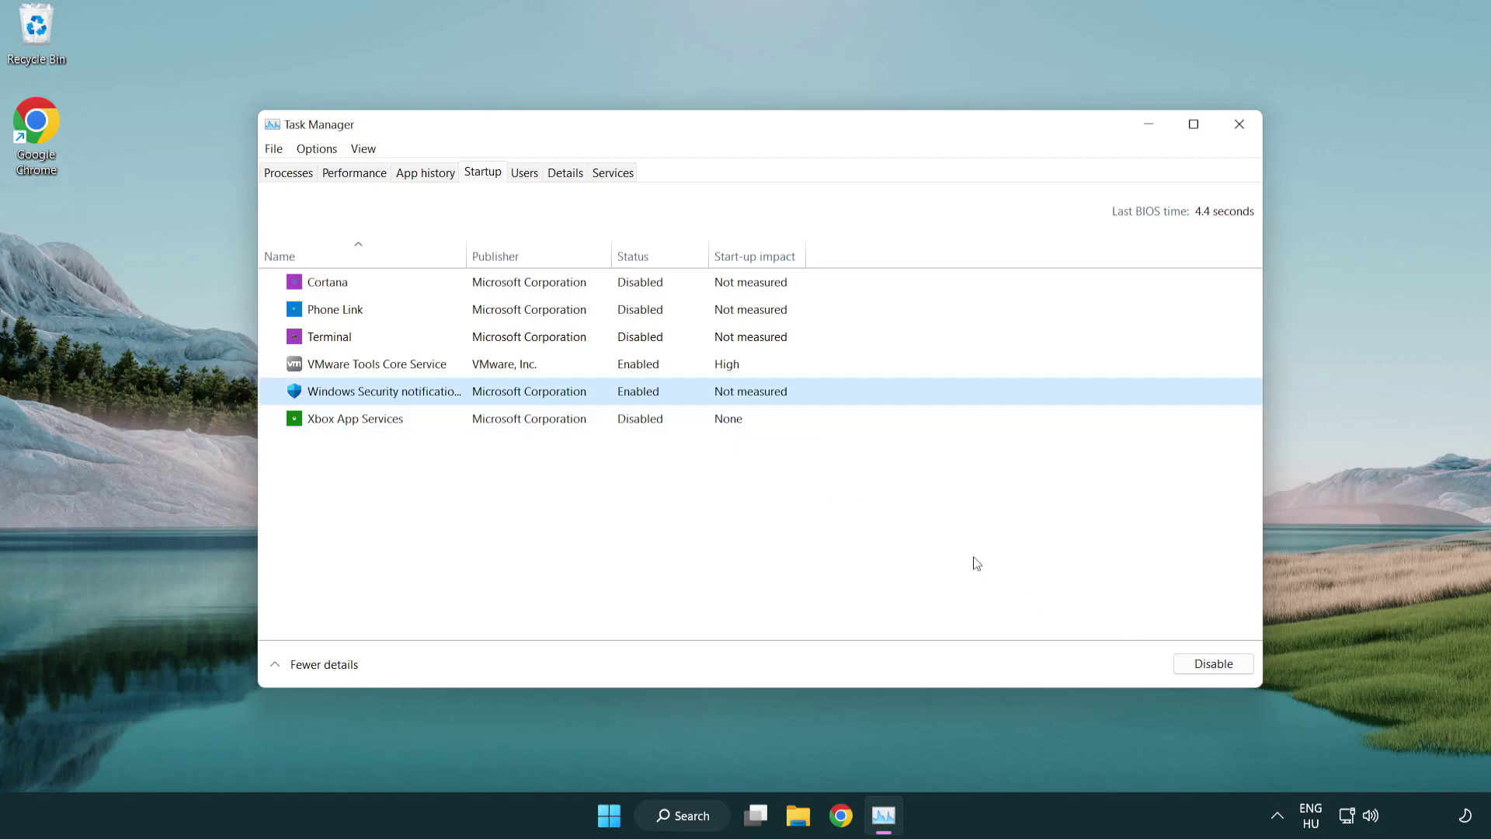
left_click(1206, 668)
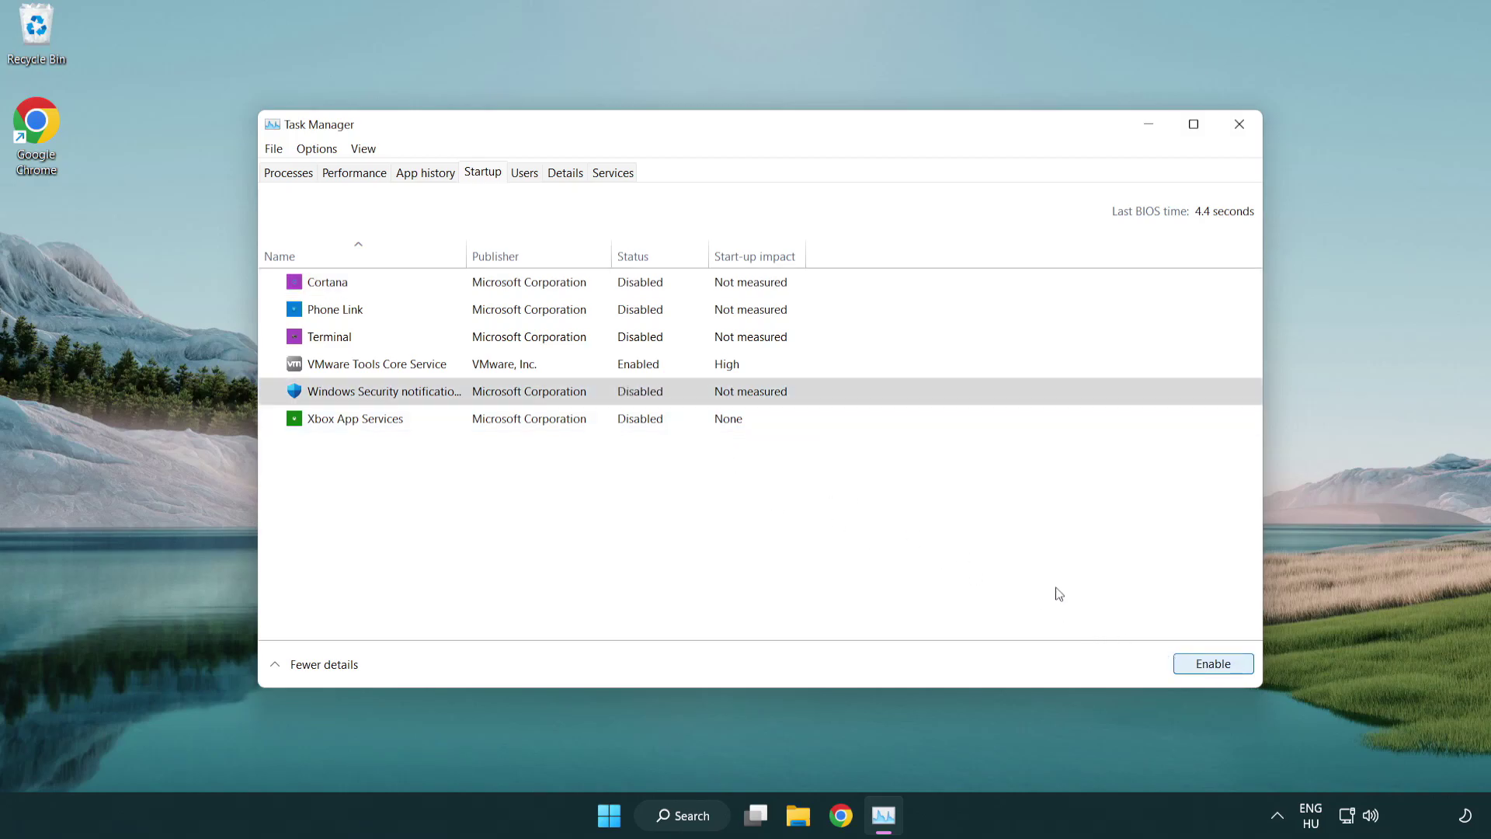
left_click(1241, 127)
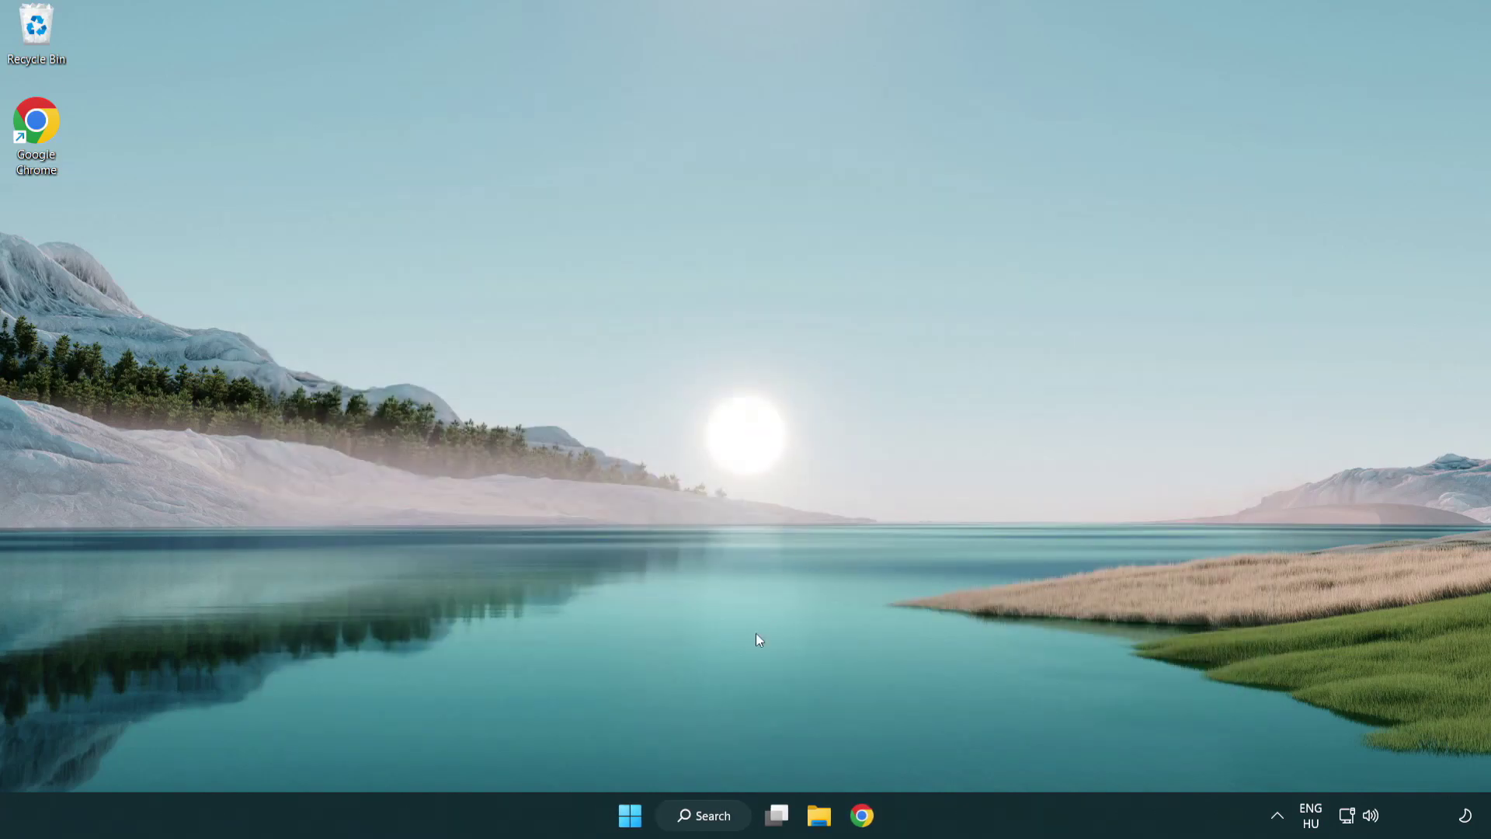
Search Windows for cmd, run Command Prompt as administrator, and move its window toward the middle of the desktop
left_click(697, 812)
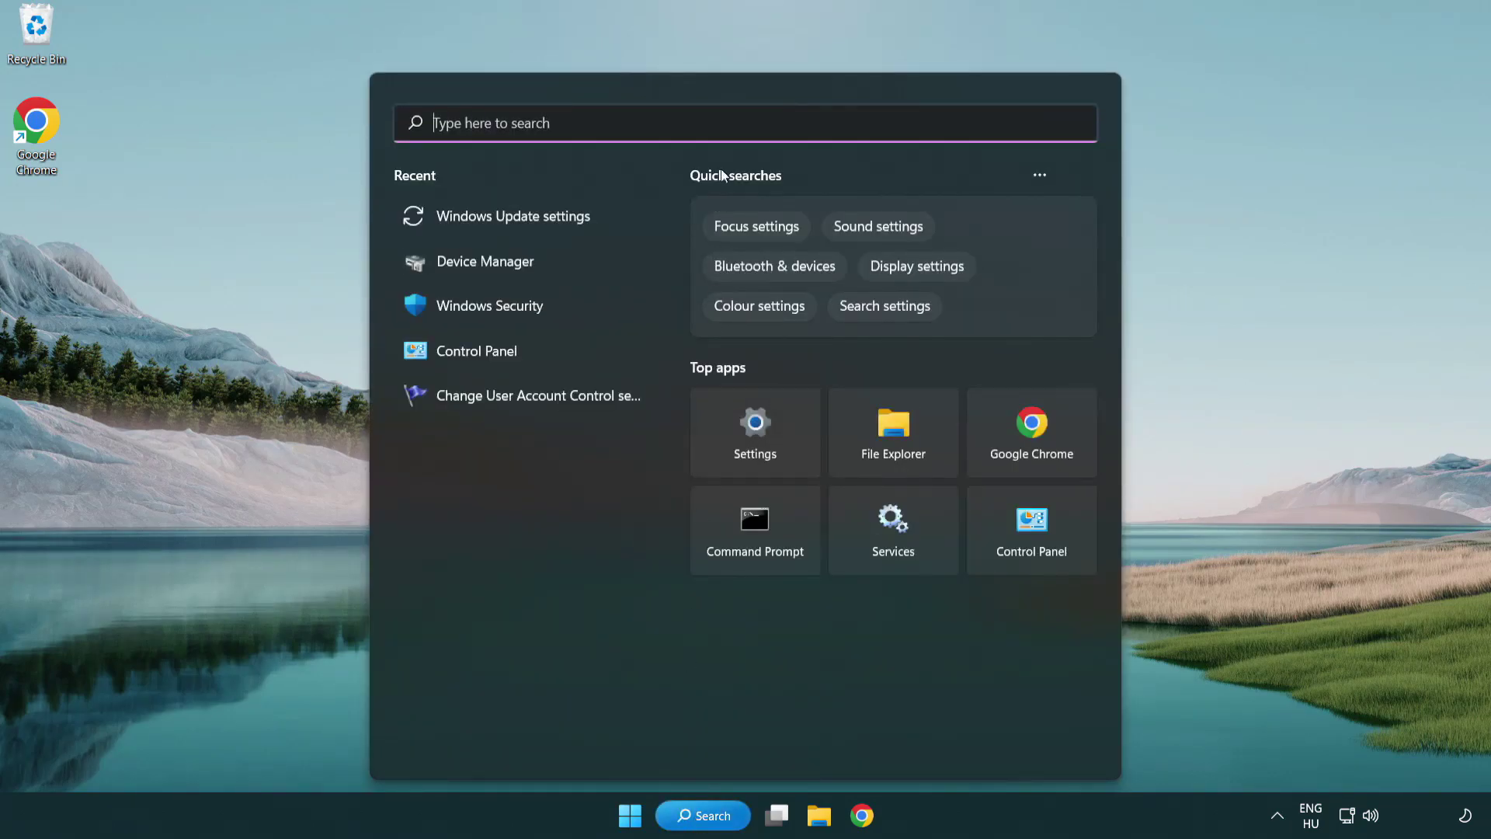
type("cmd")
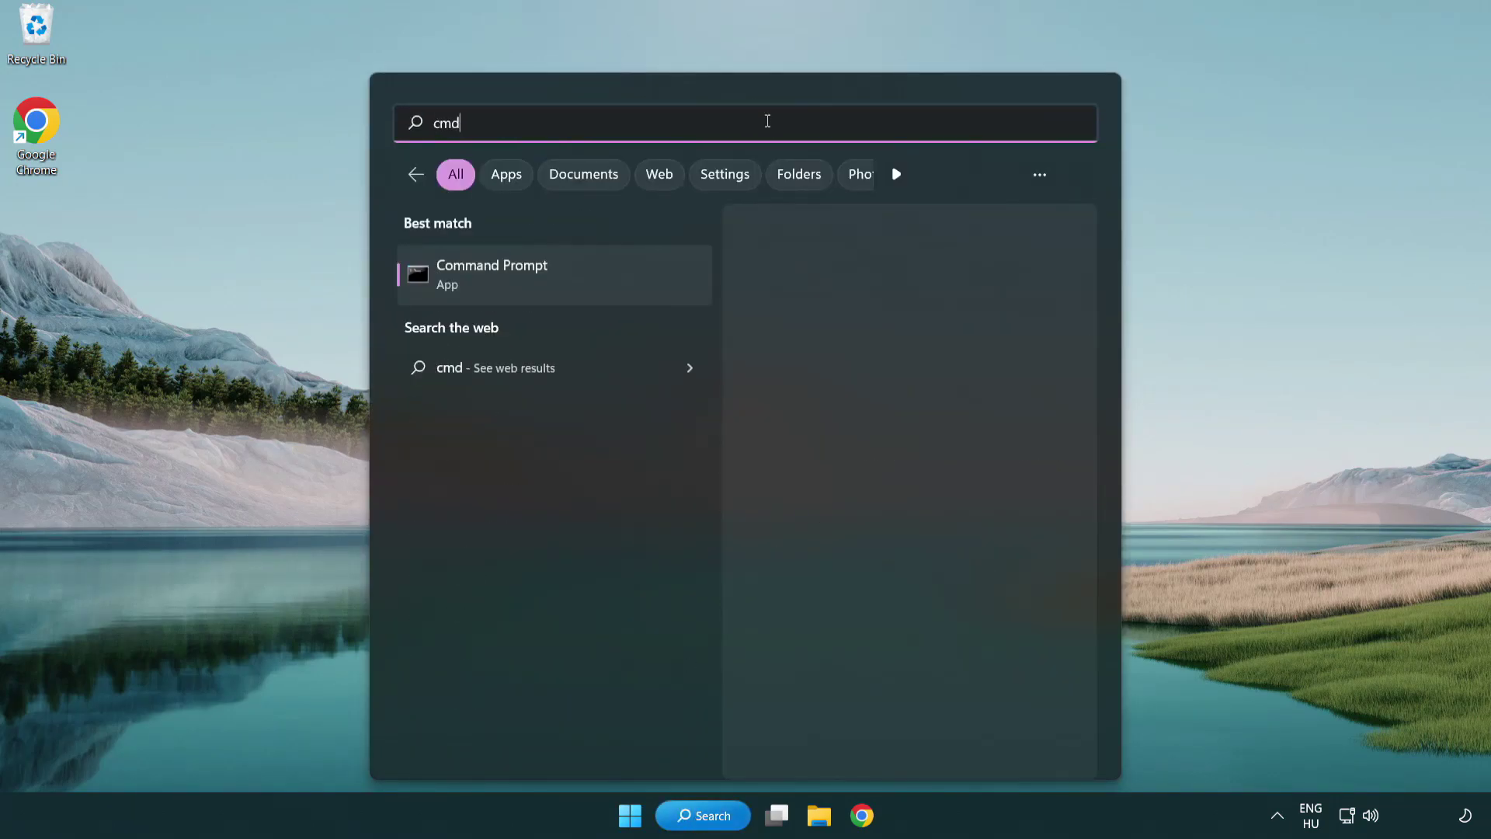
right_click(570, 284)
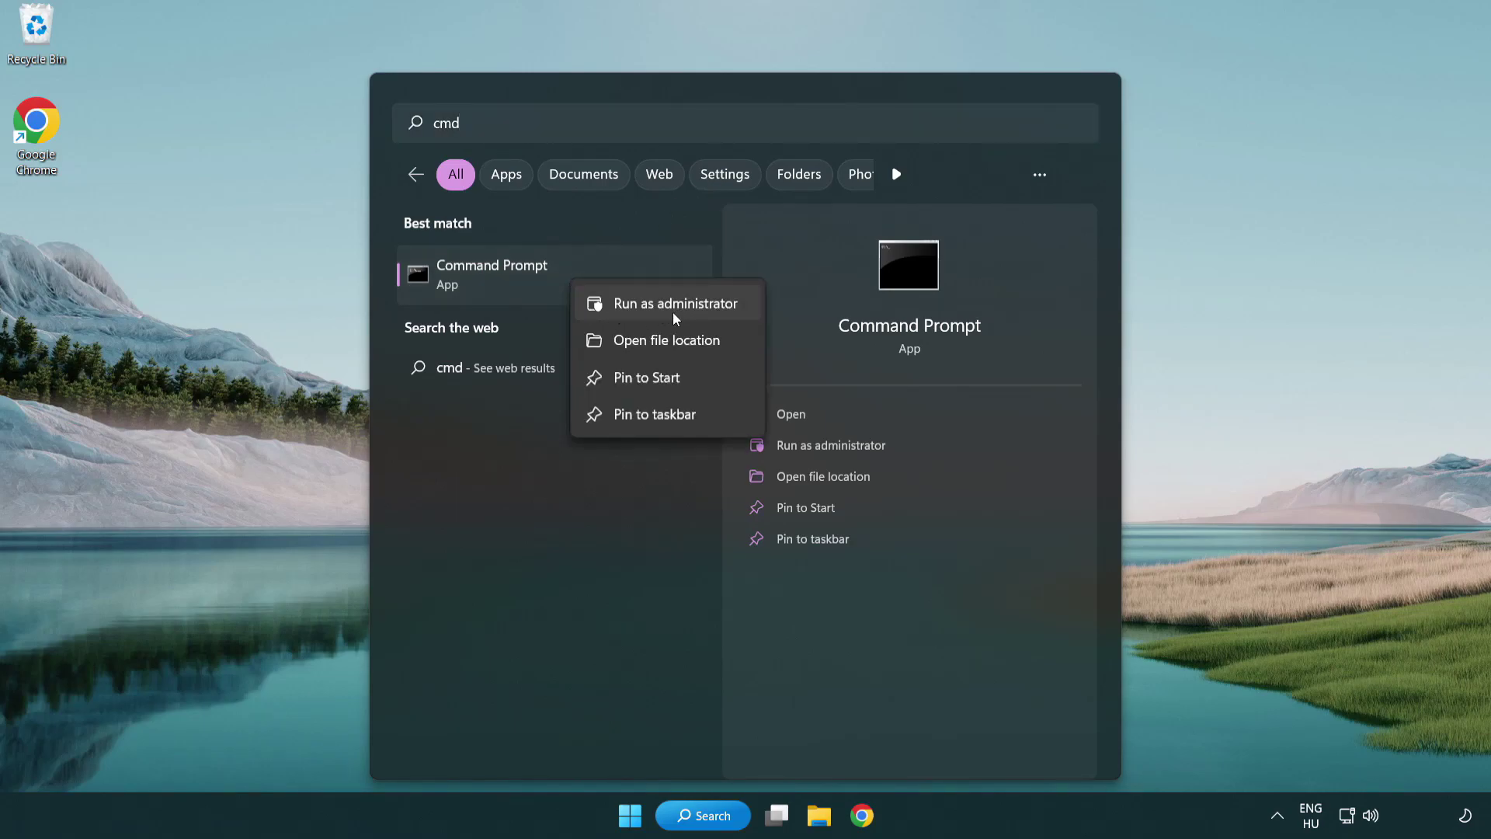
left_click(673, 307)
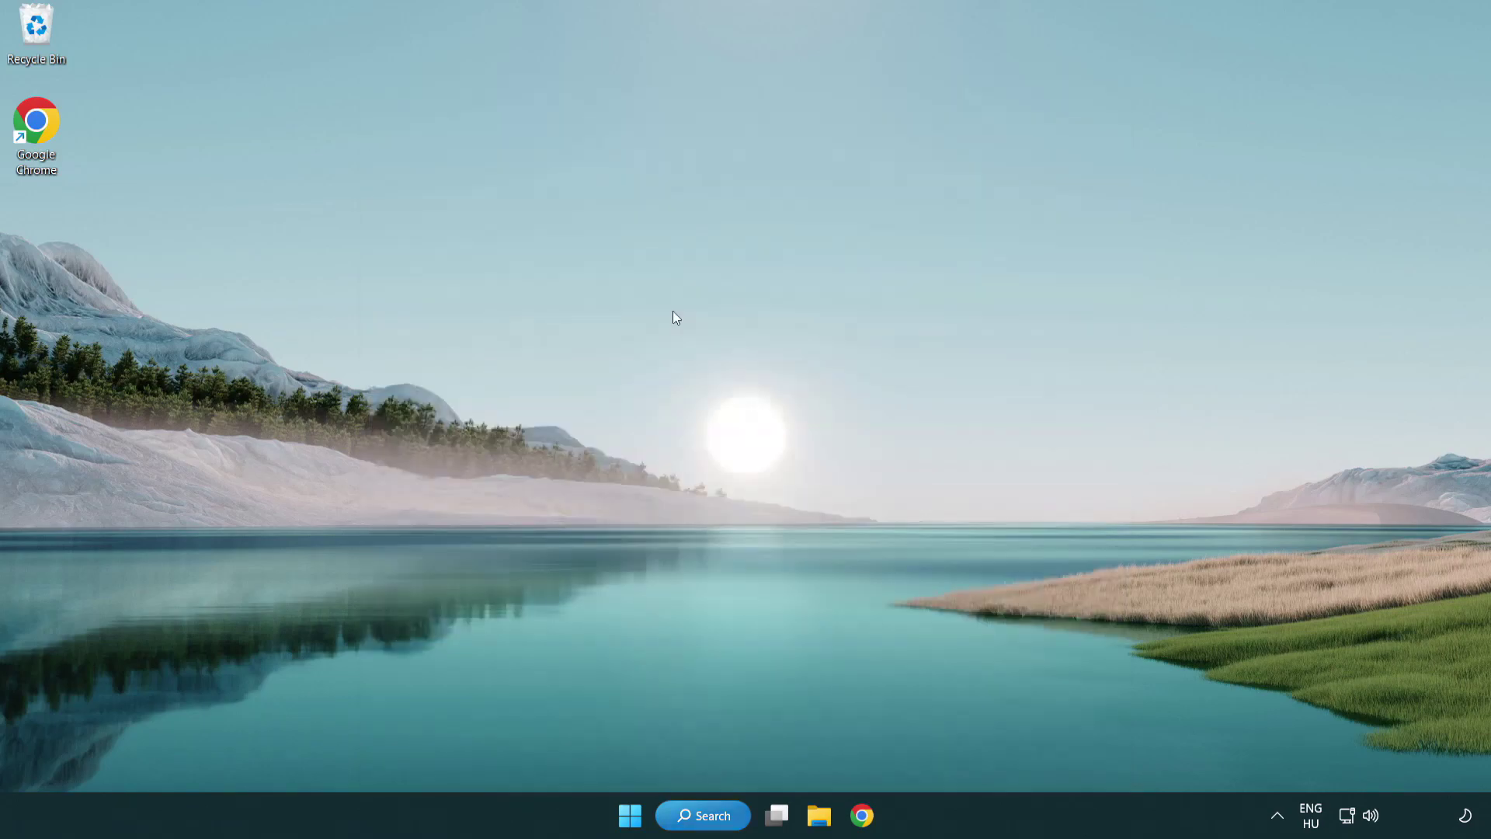
left_click_drag(533, 92, 751, 159)
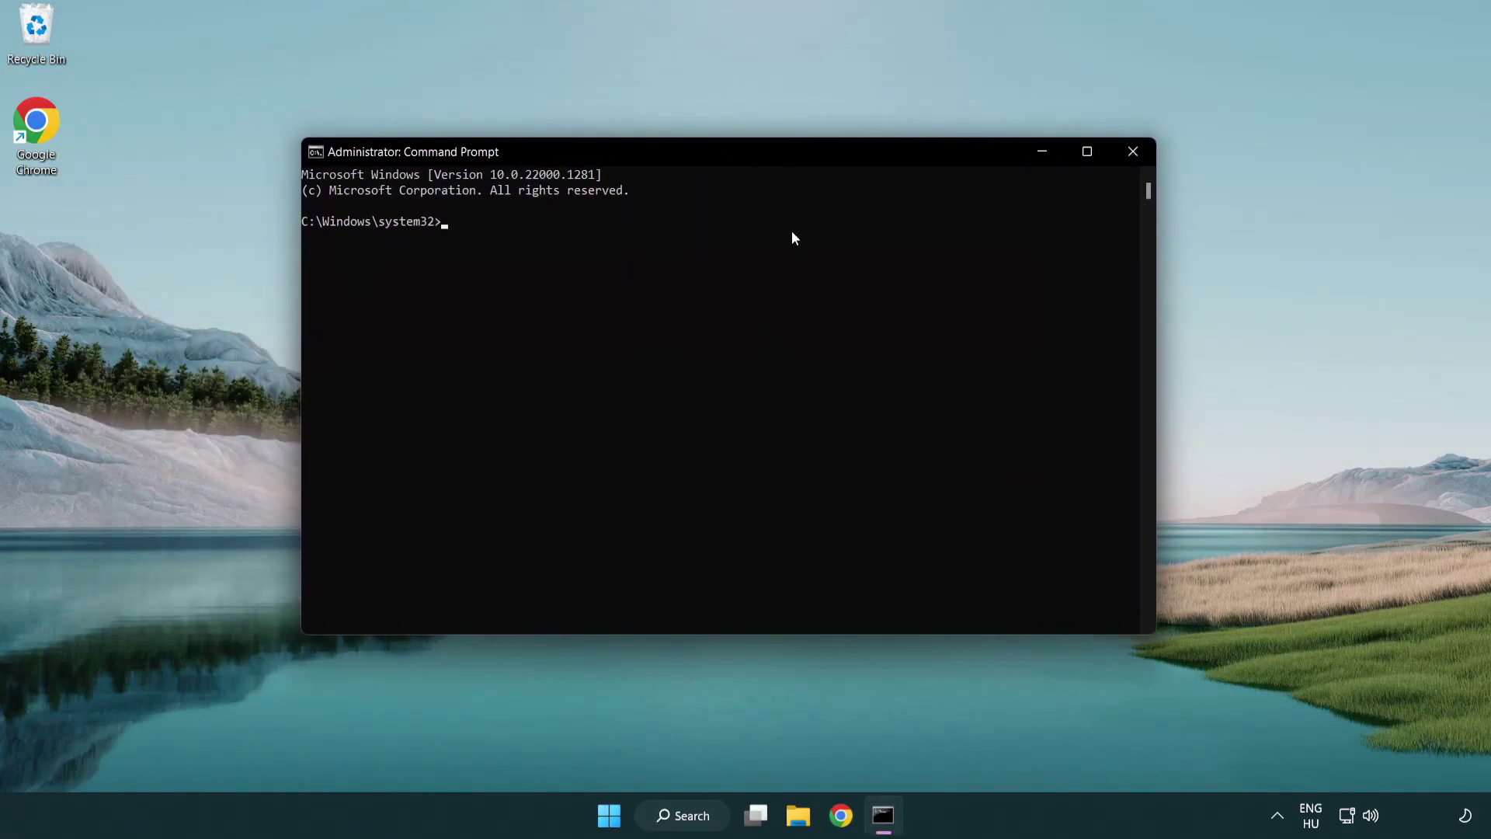
Run the system file check with sfc /scannow, and close Command Prompt once the scan completes
type("sfc /scannow")
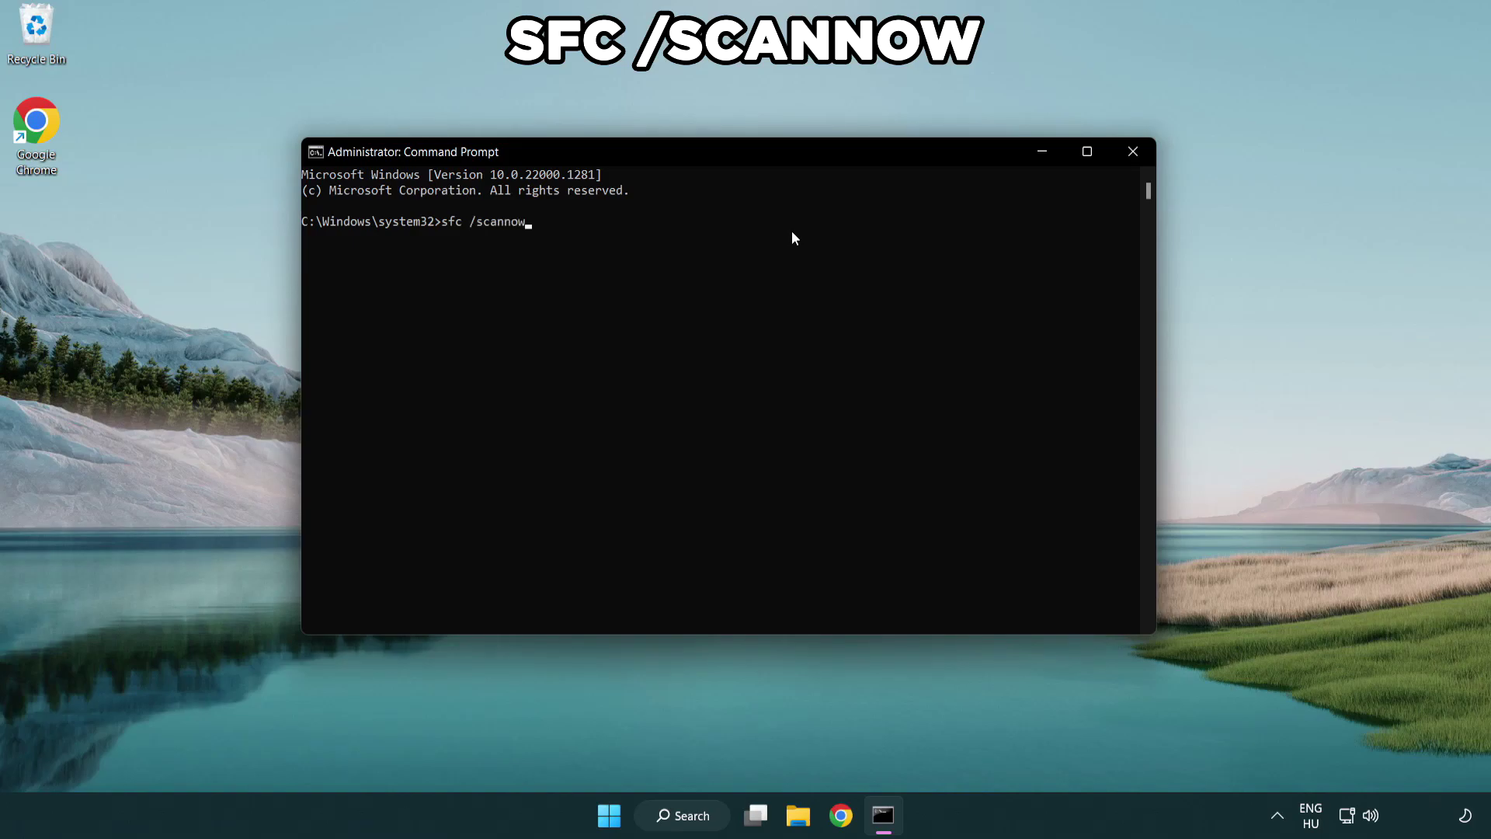
key("Return")
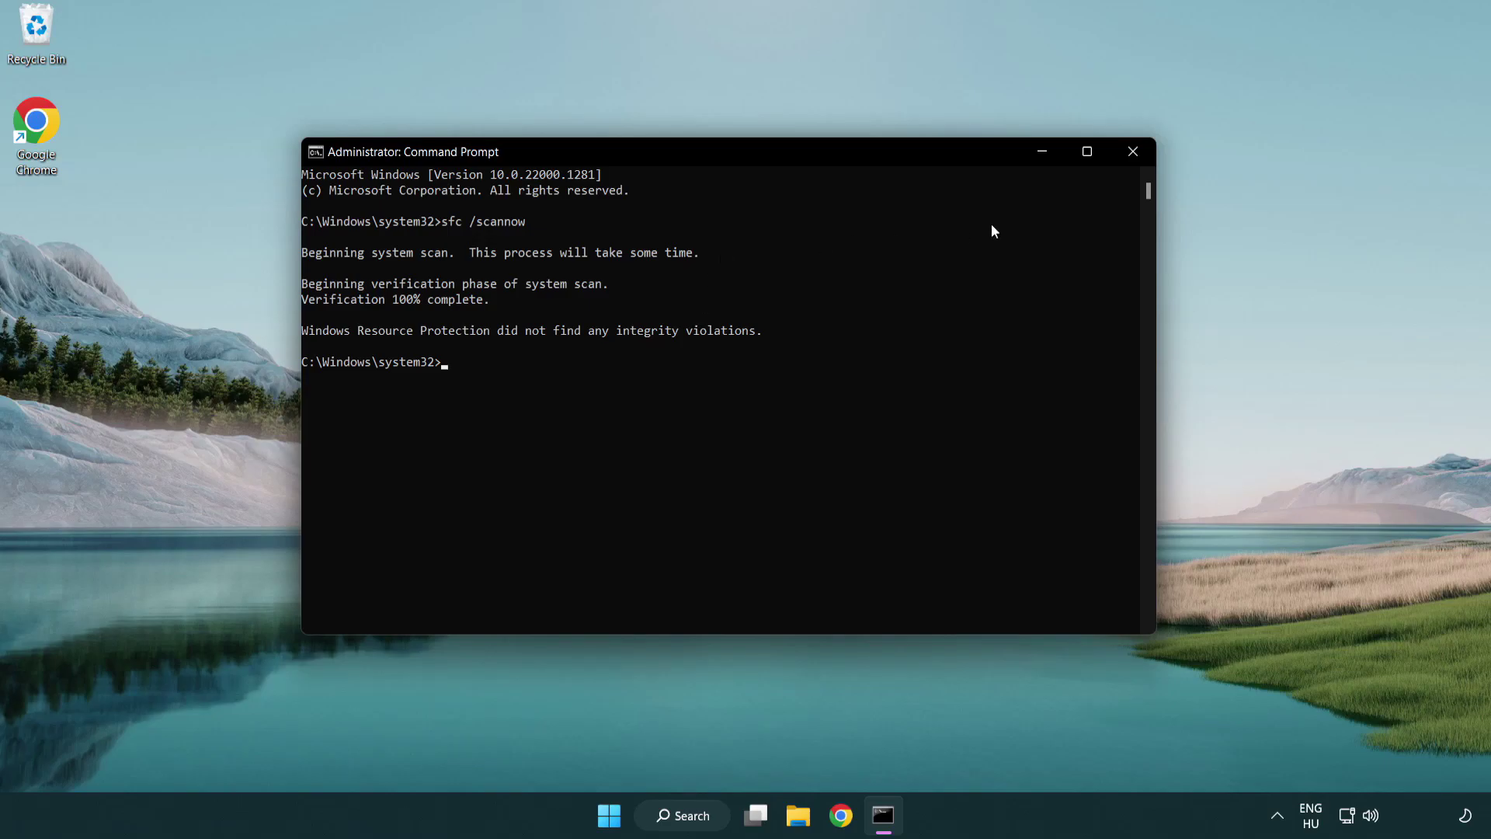
left_click(1133, 152)
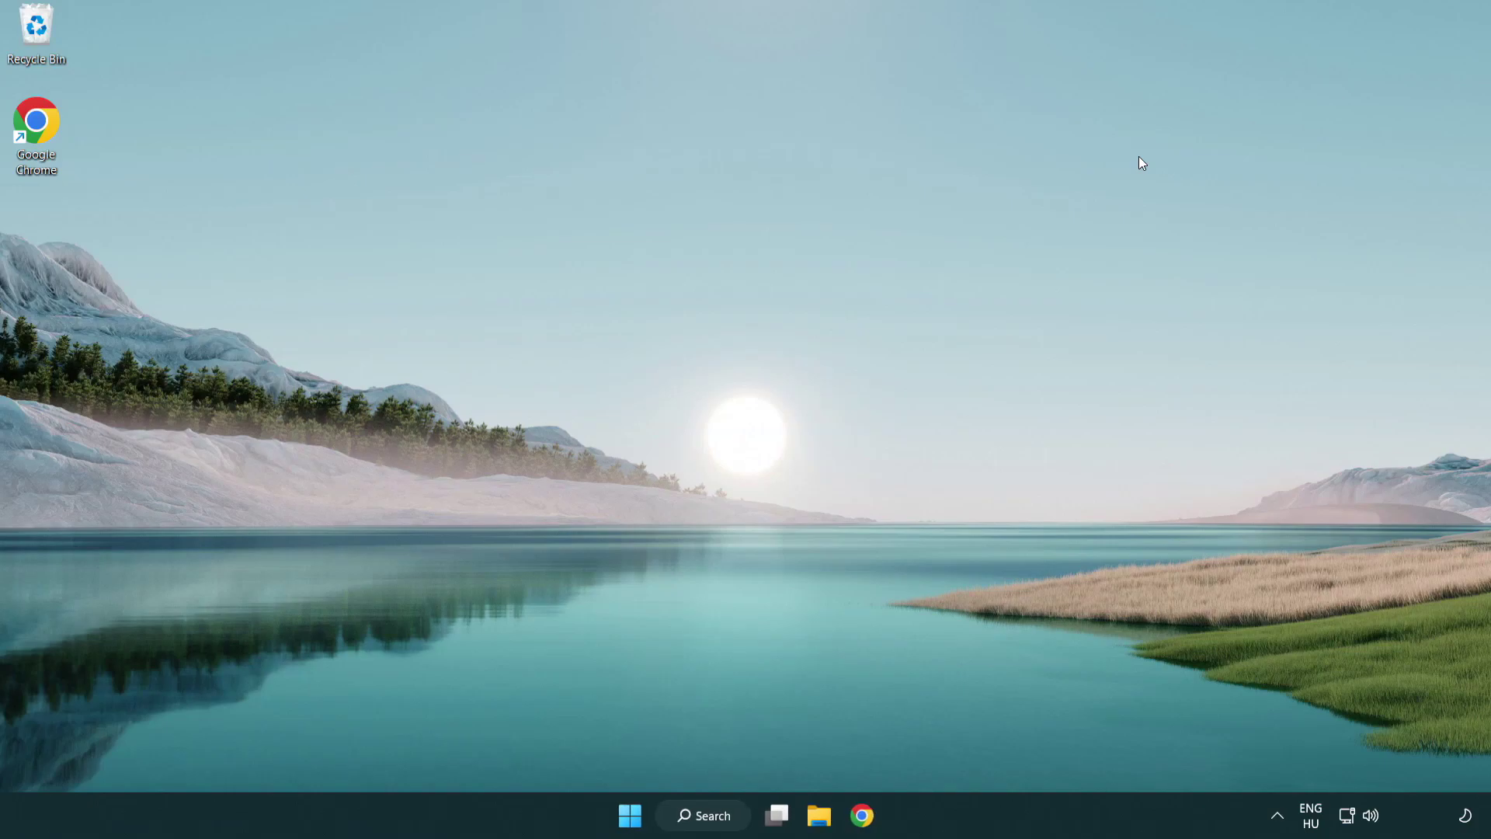
left_click(630, 815)
left_click(987, 745)
Search Windows for security and open the Windows Security app
left_click(712, 822)
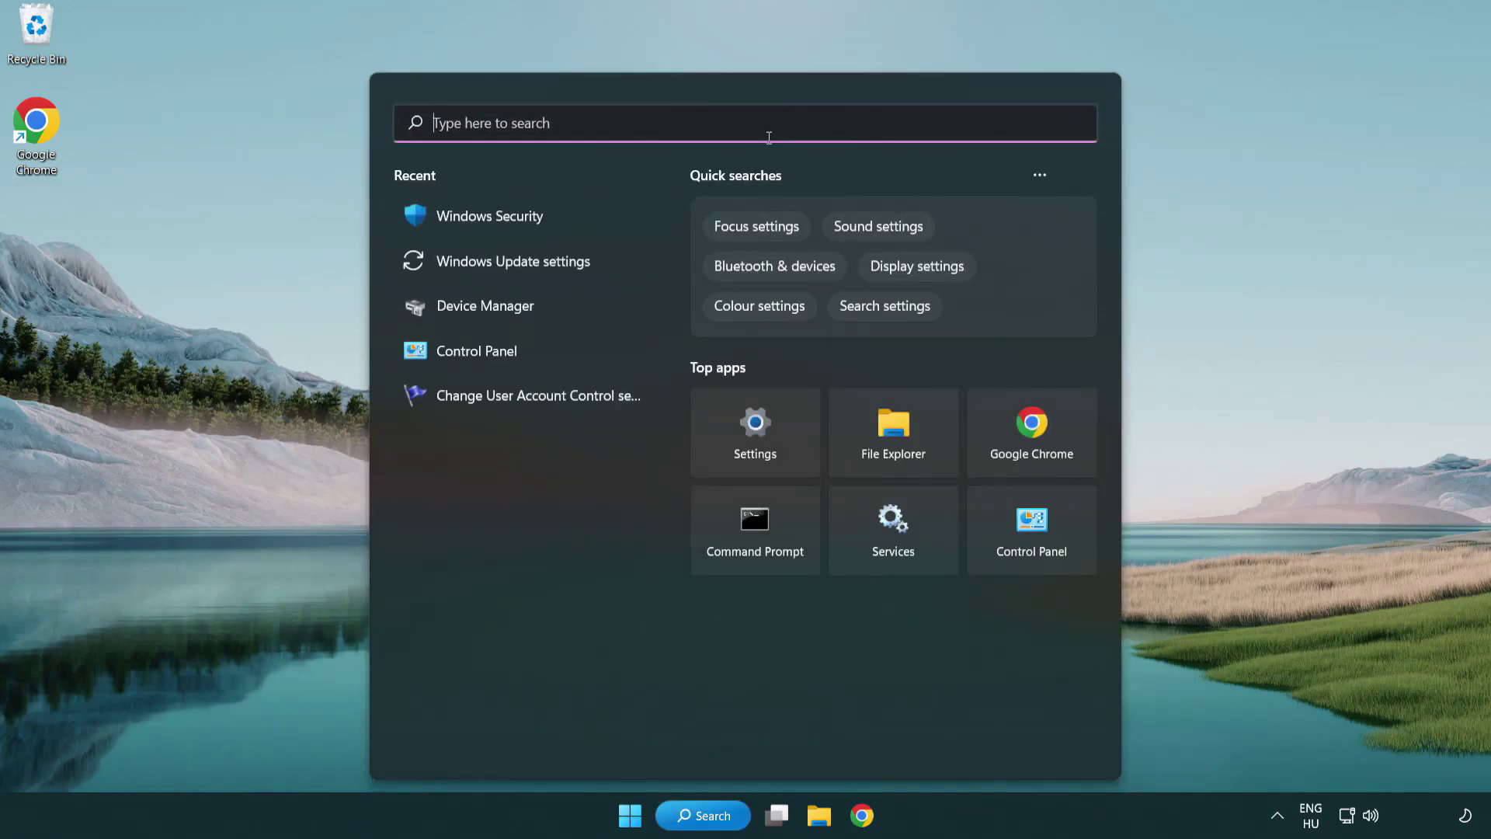
type("sec")
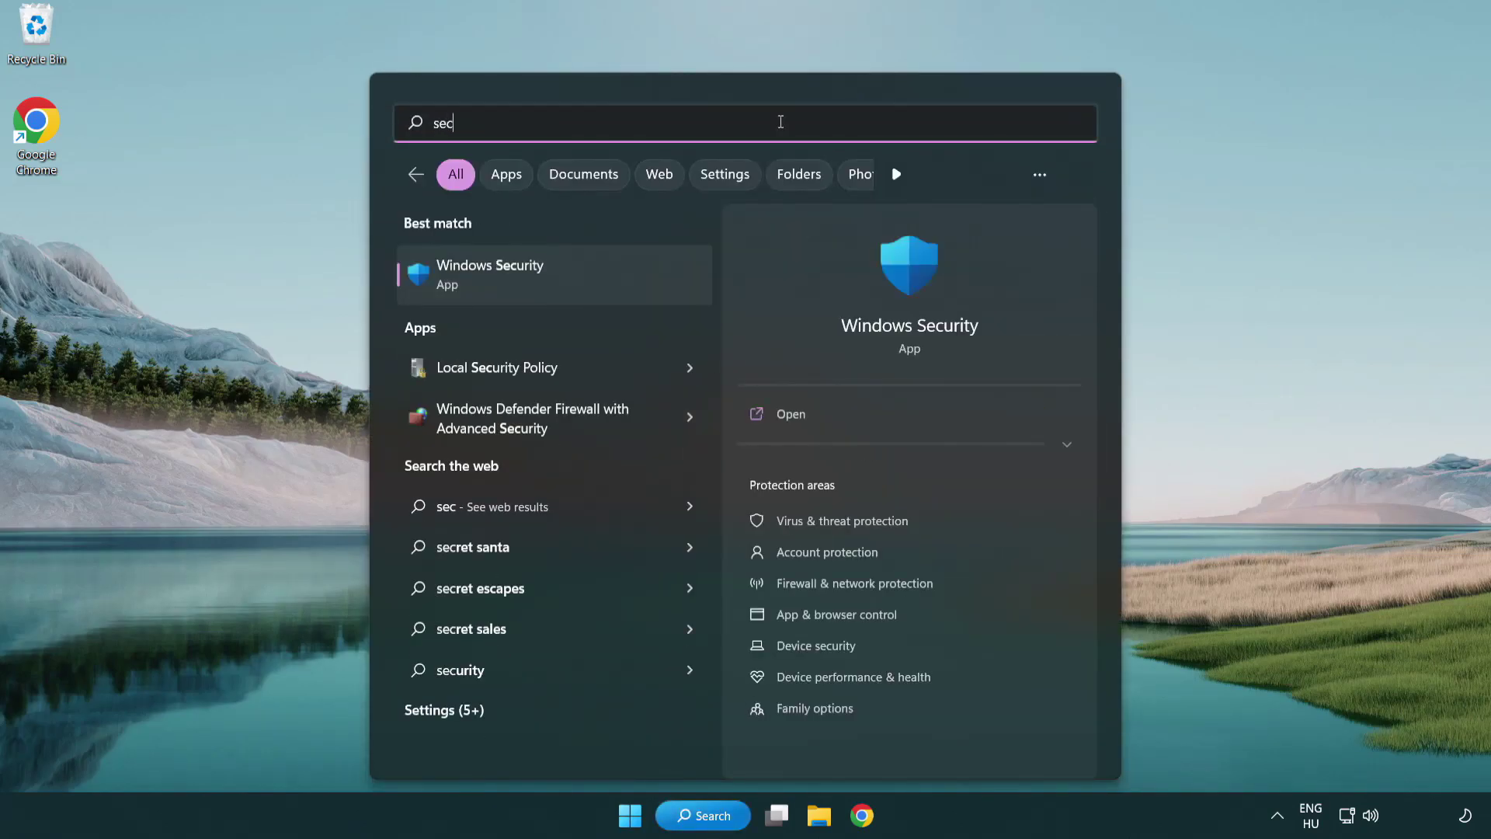
type("urity")
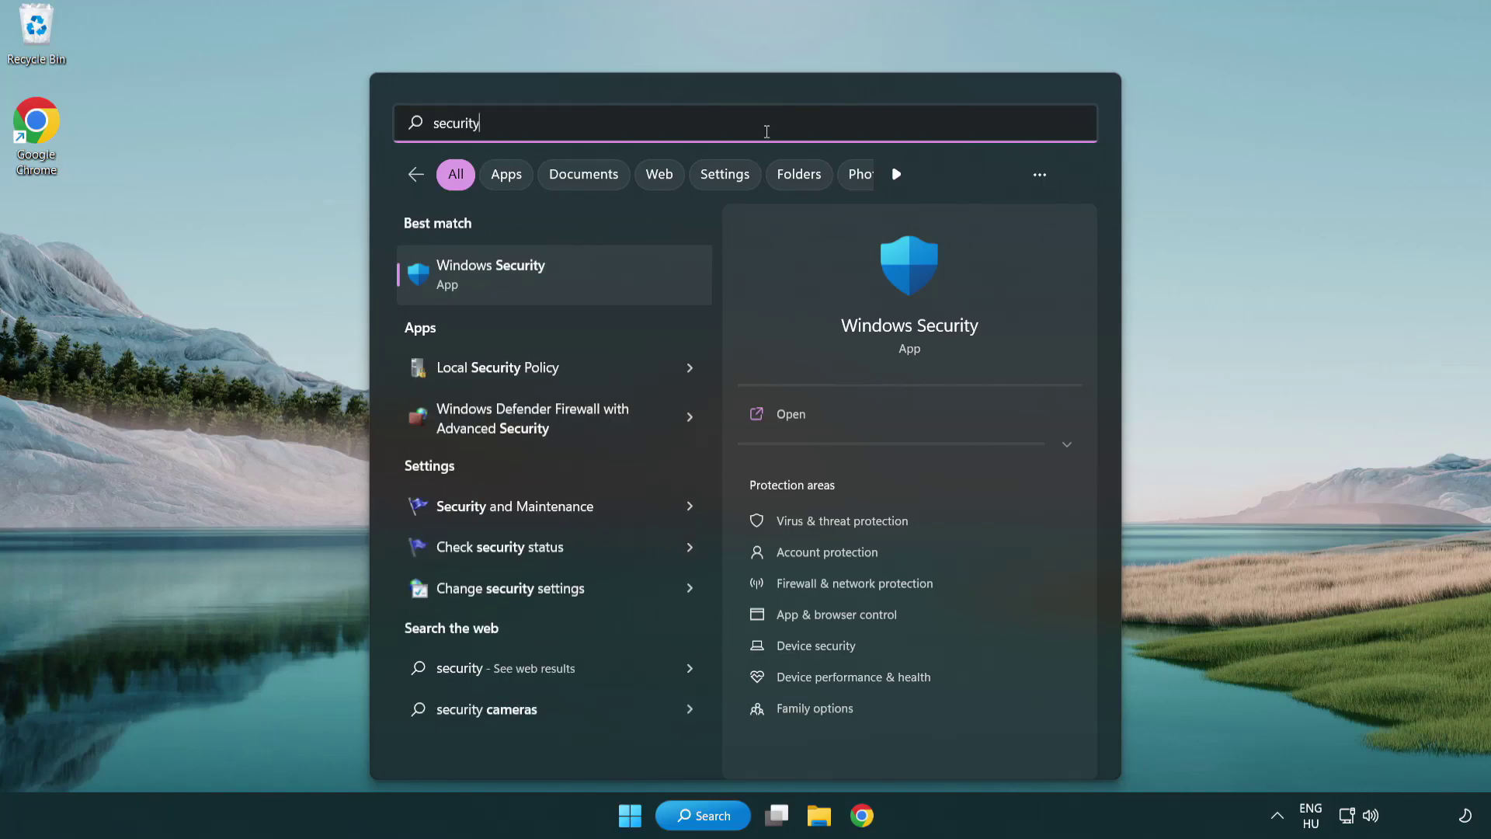
left_click(611, 287)
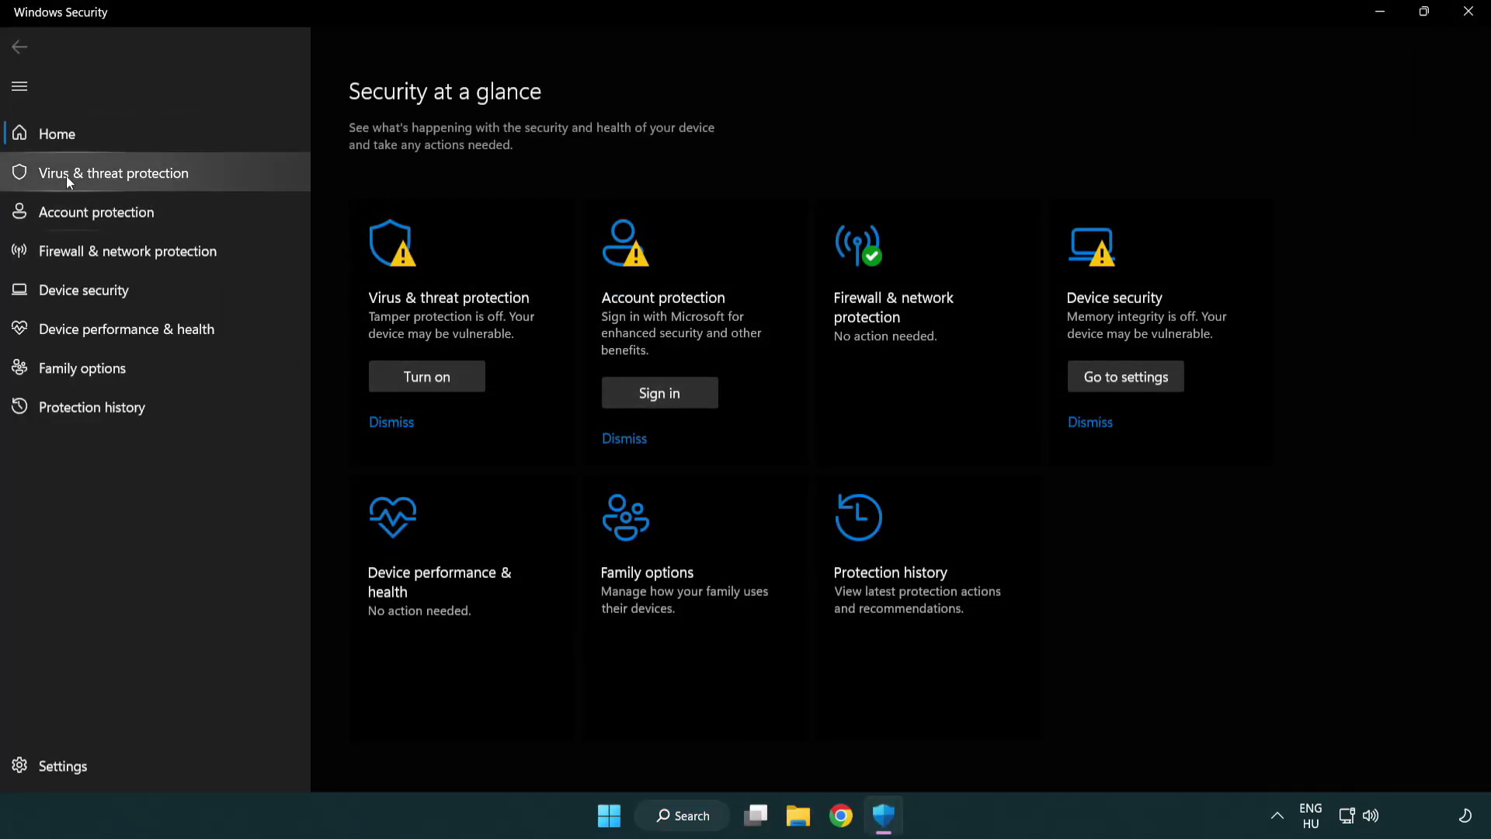
Open the Exclusions page within the virus & threat protection settings
left_click(226, 171)
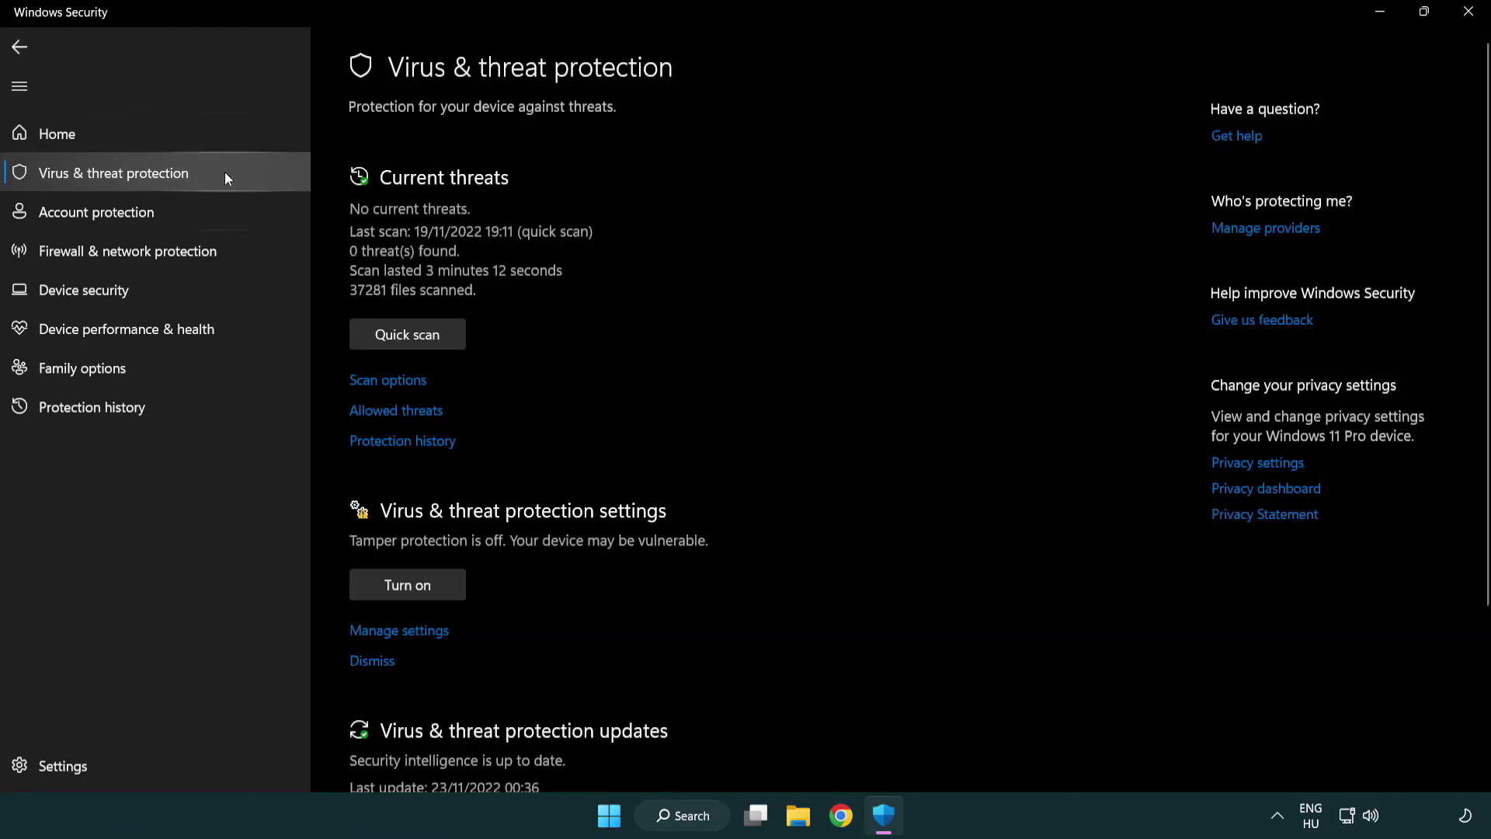
scroll(440, 432, "down", 2)
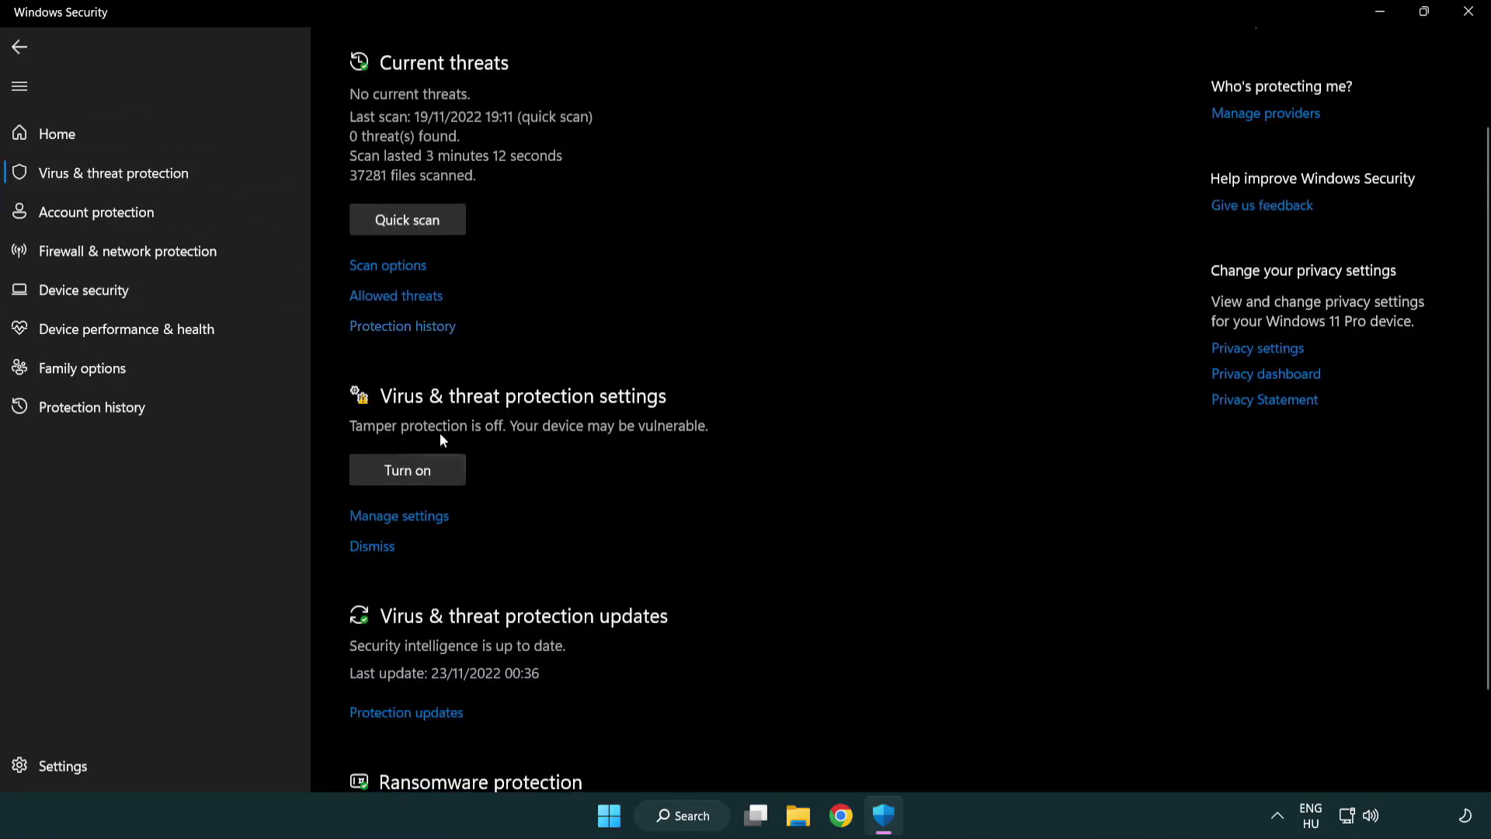
left_click(398, 516)
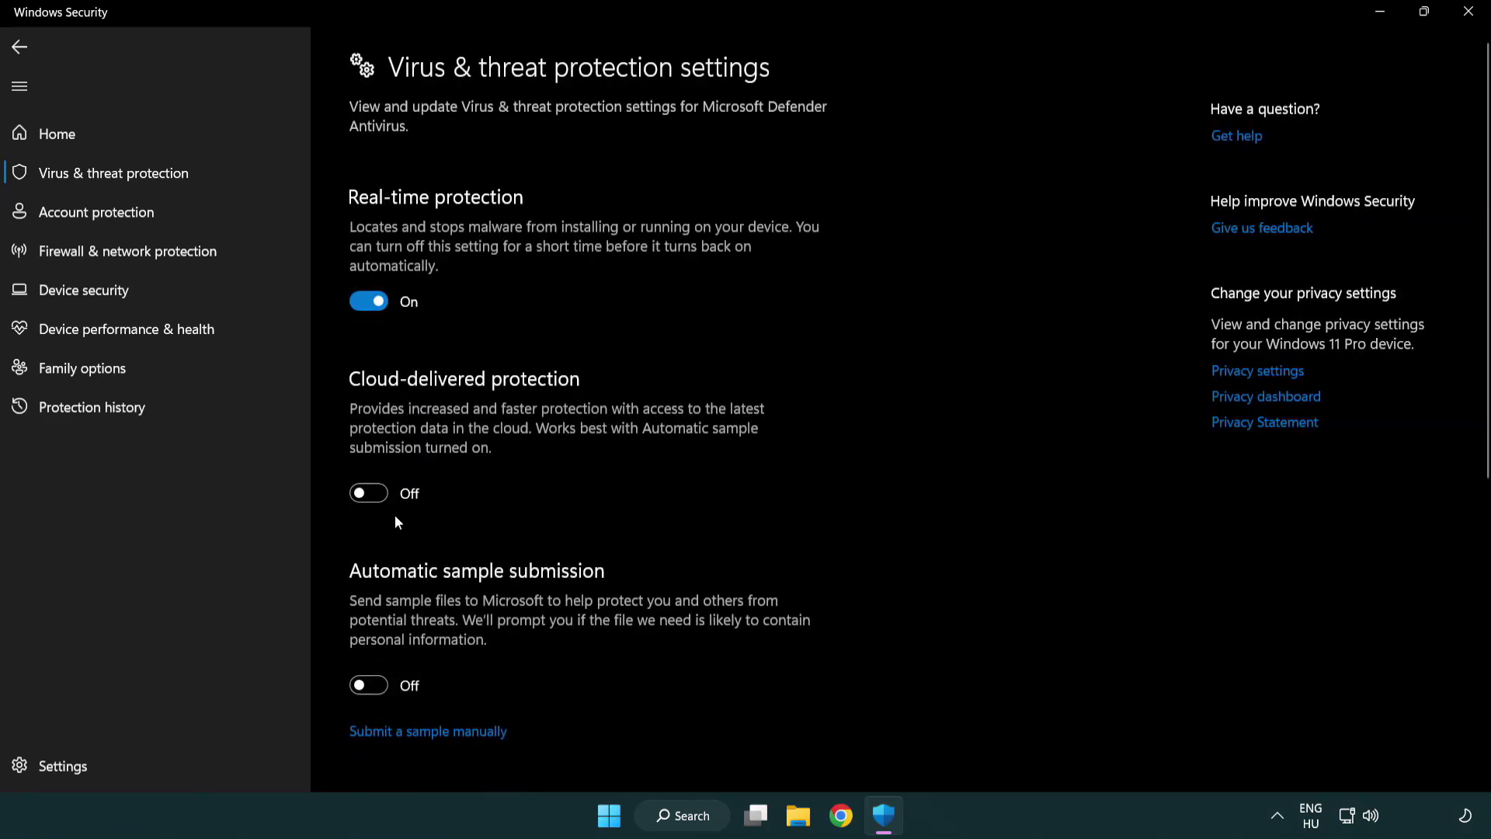
scroll(396, 517, "down", 8)
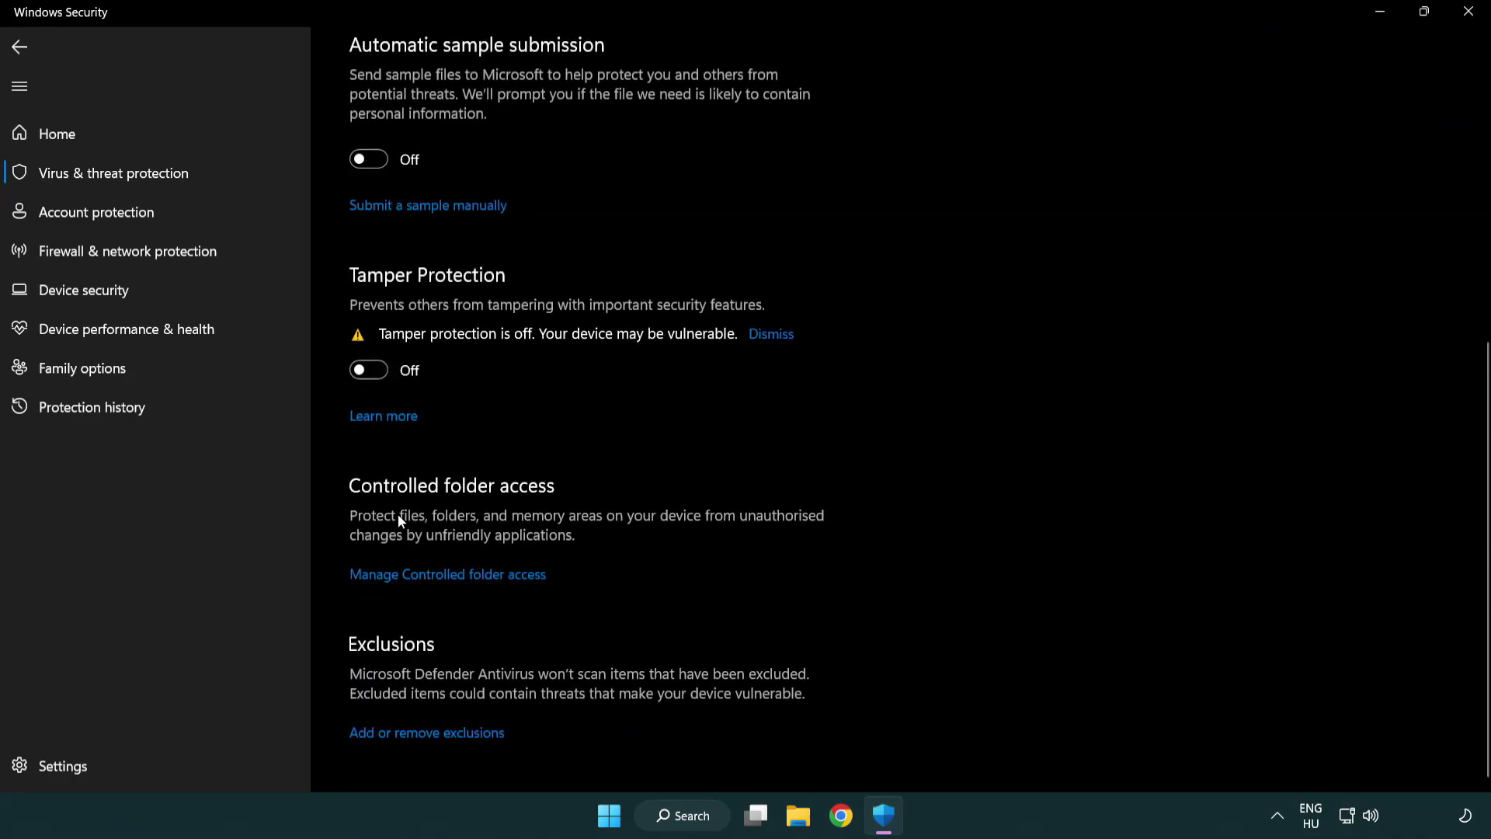
left_click(433, 737)
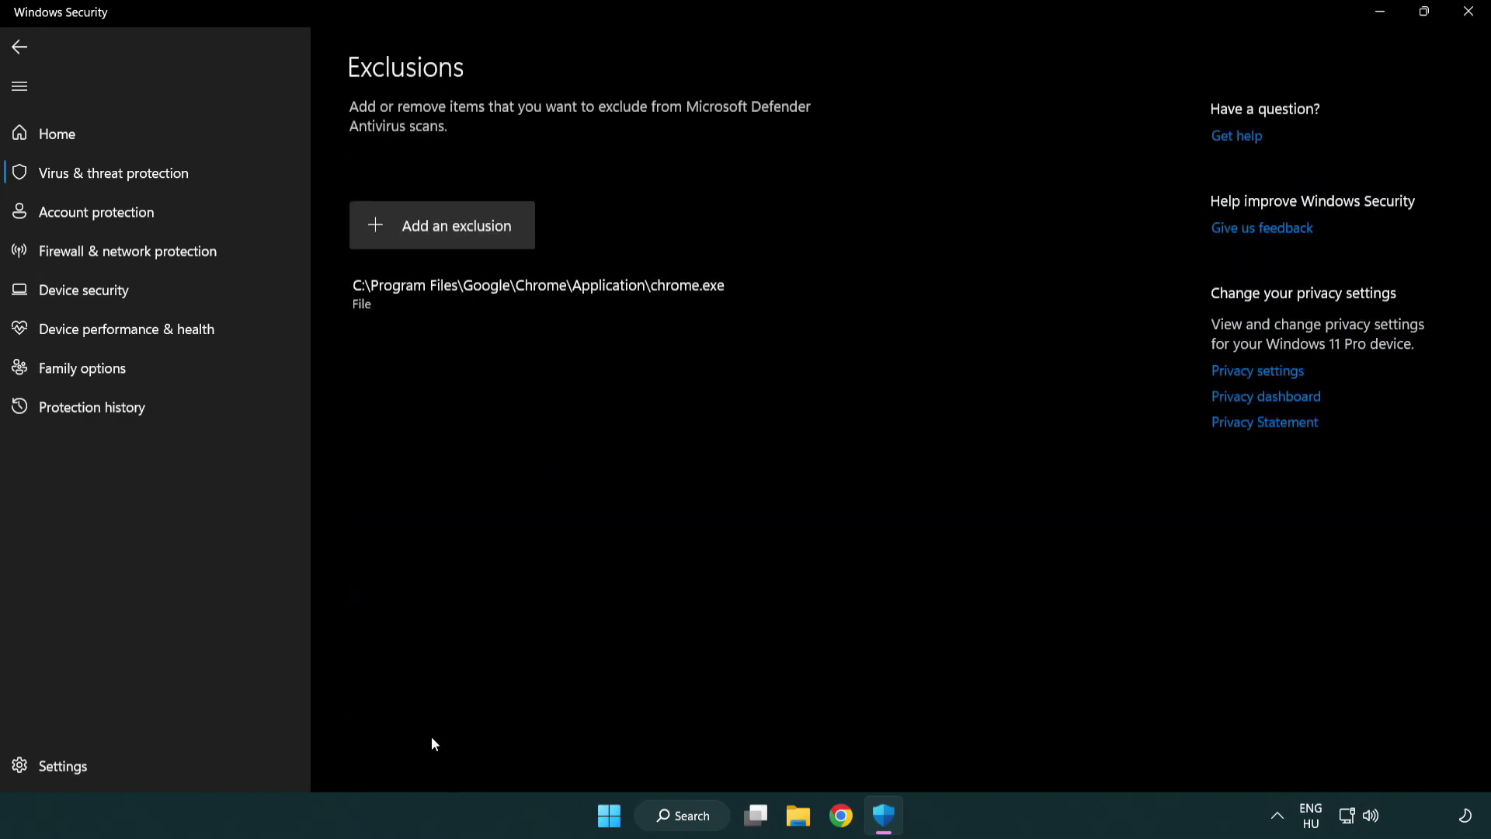
Add a file exclusion for NOT WORKING APP from C:\Program Files (x86)\NOT WORKING APP, and close Windows Security
left_click(449, 233)
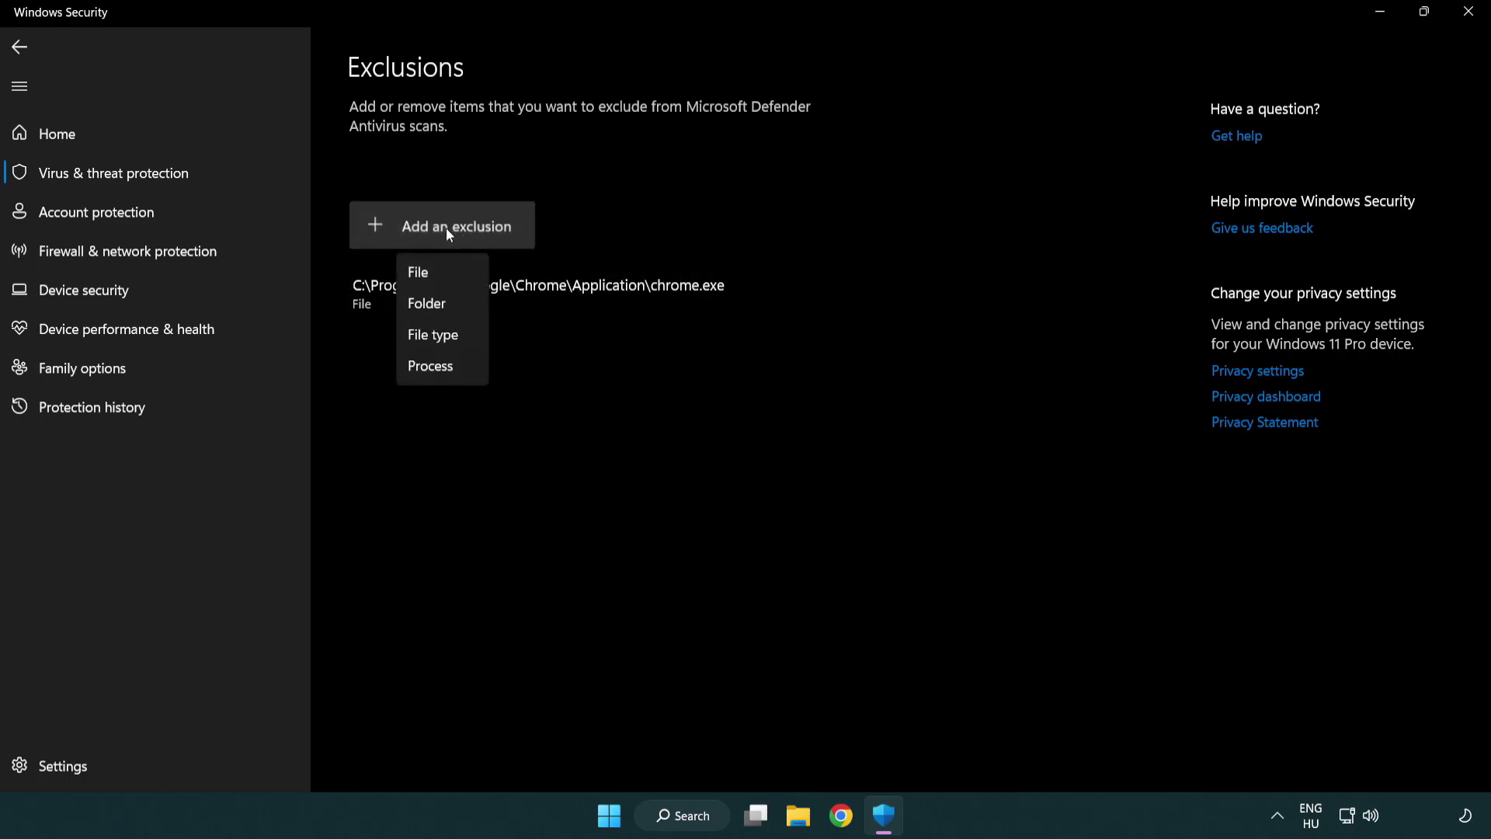
left_click(449, 273)
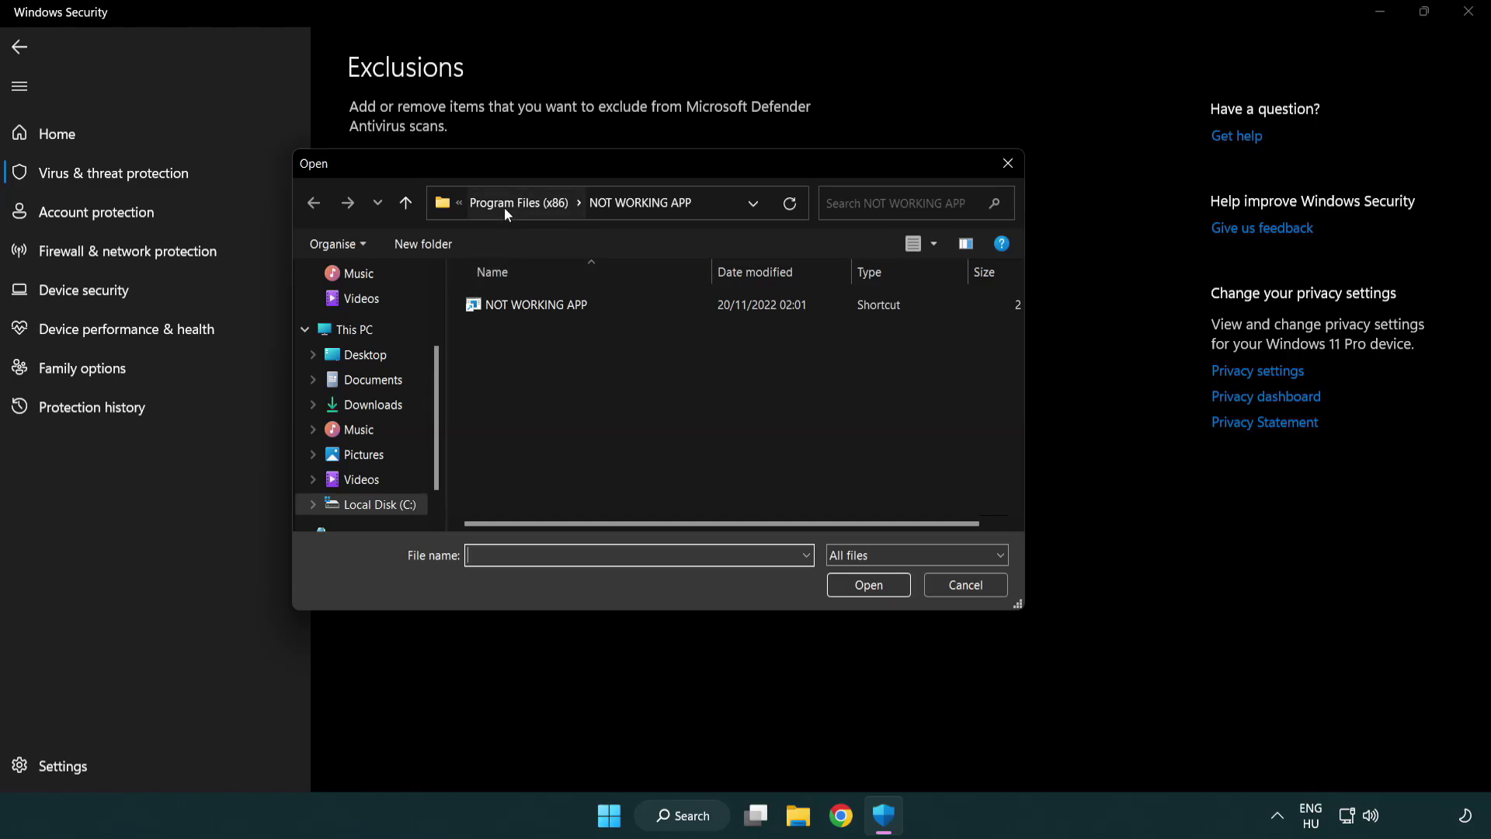
left_click(505, 207)
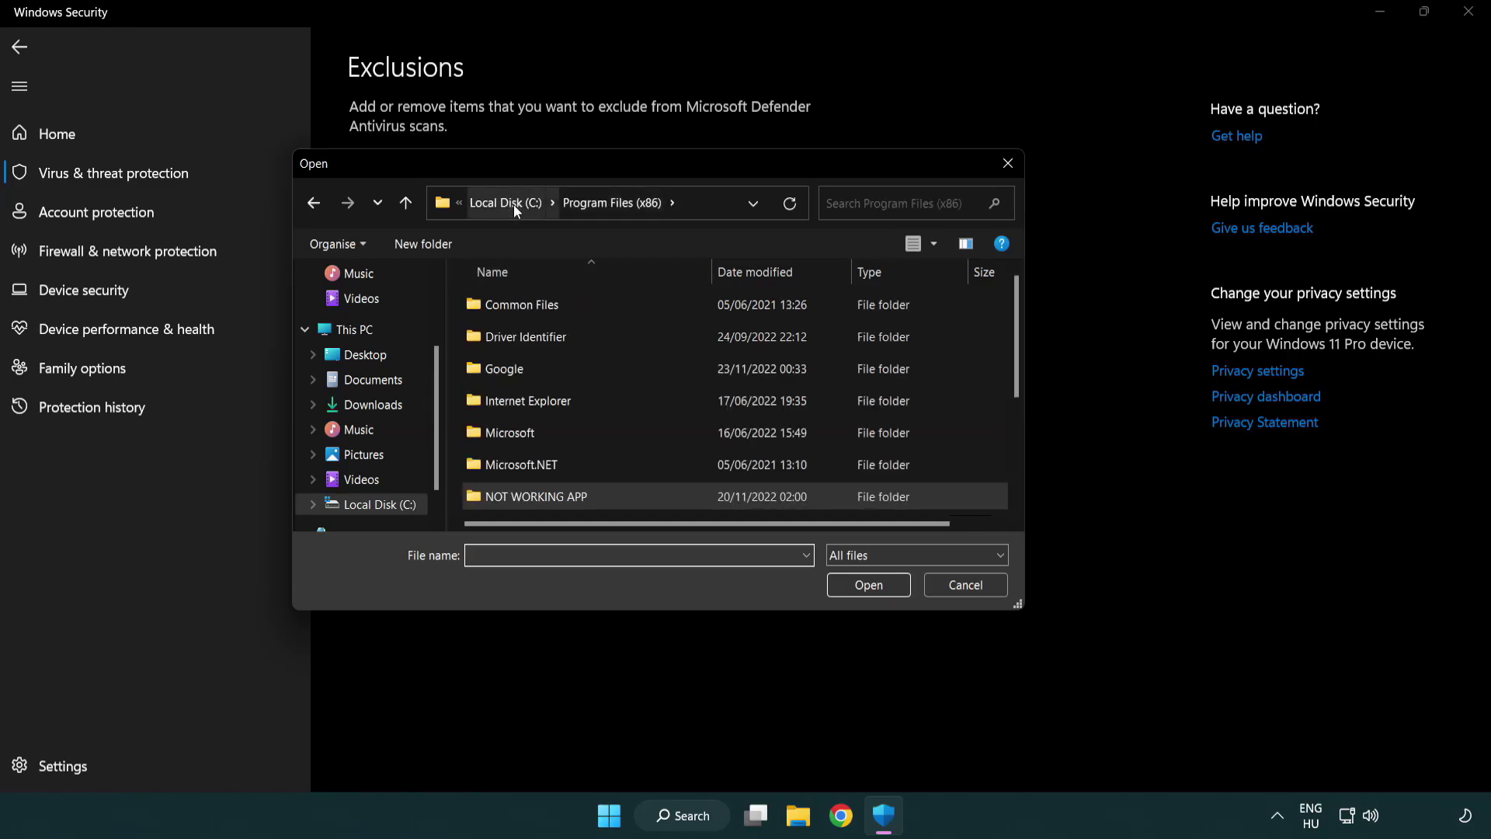
left_click(515, 204)
left_click(505, 206)
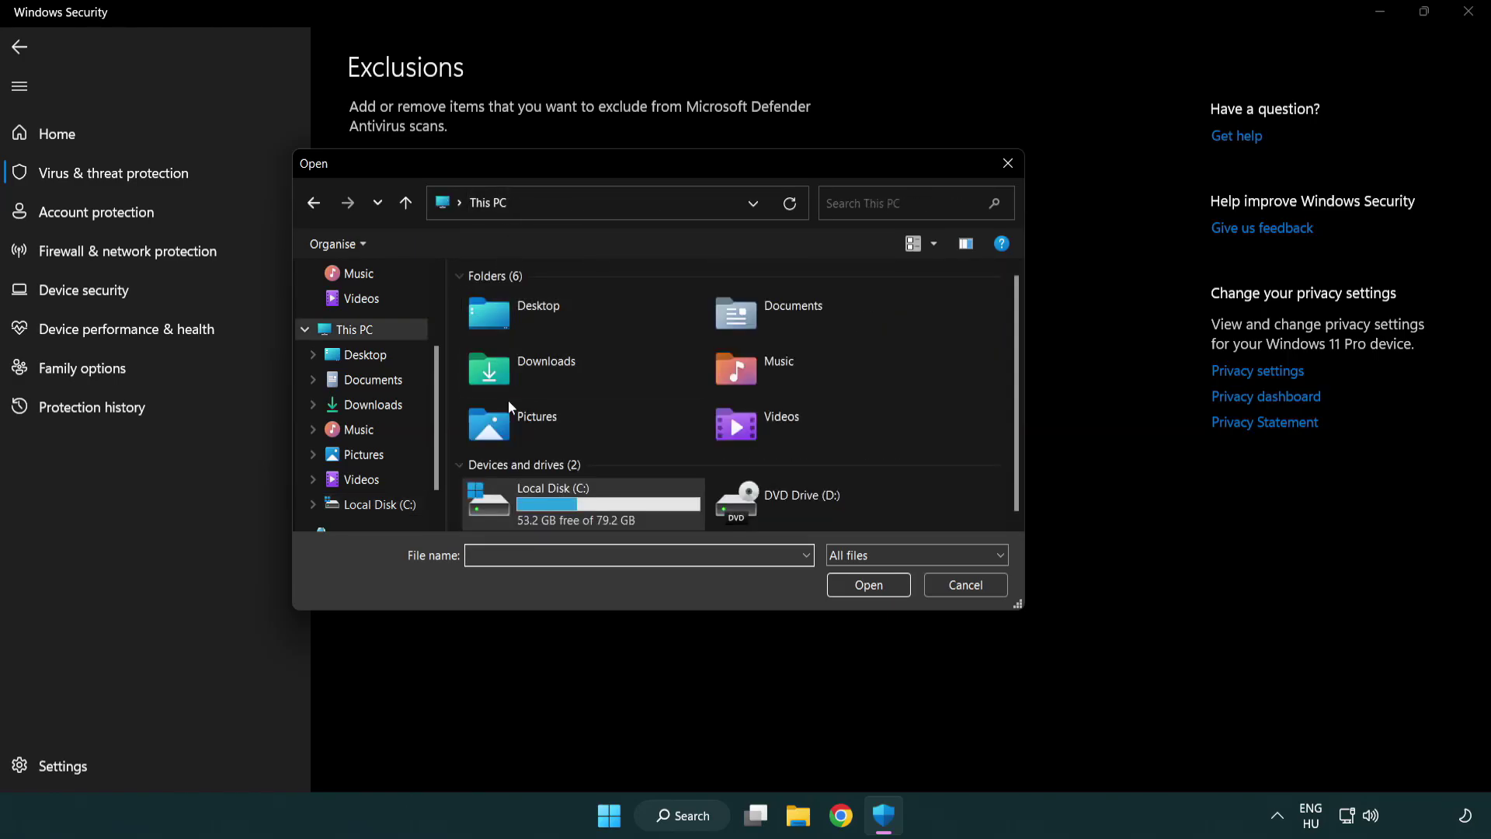
double_click(544, 512)
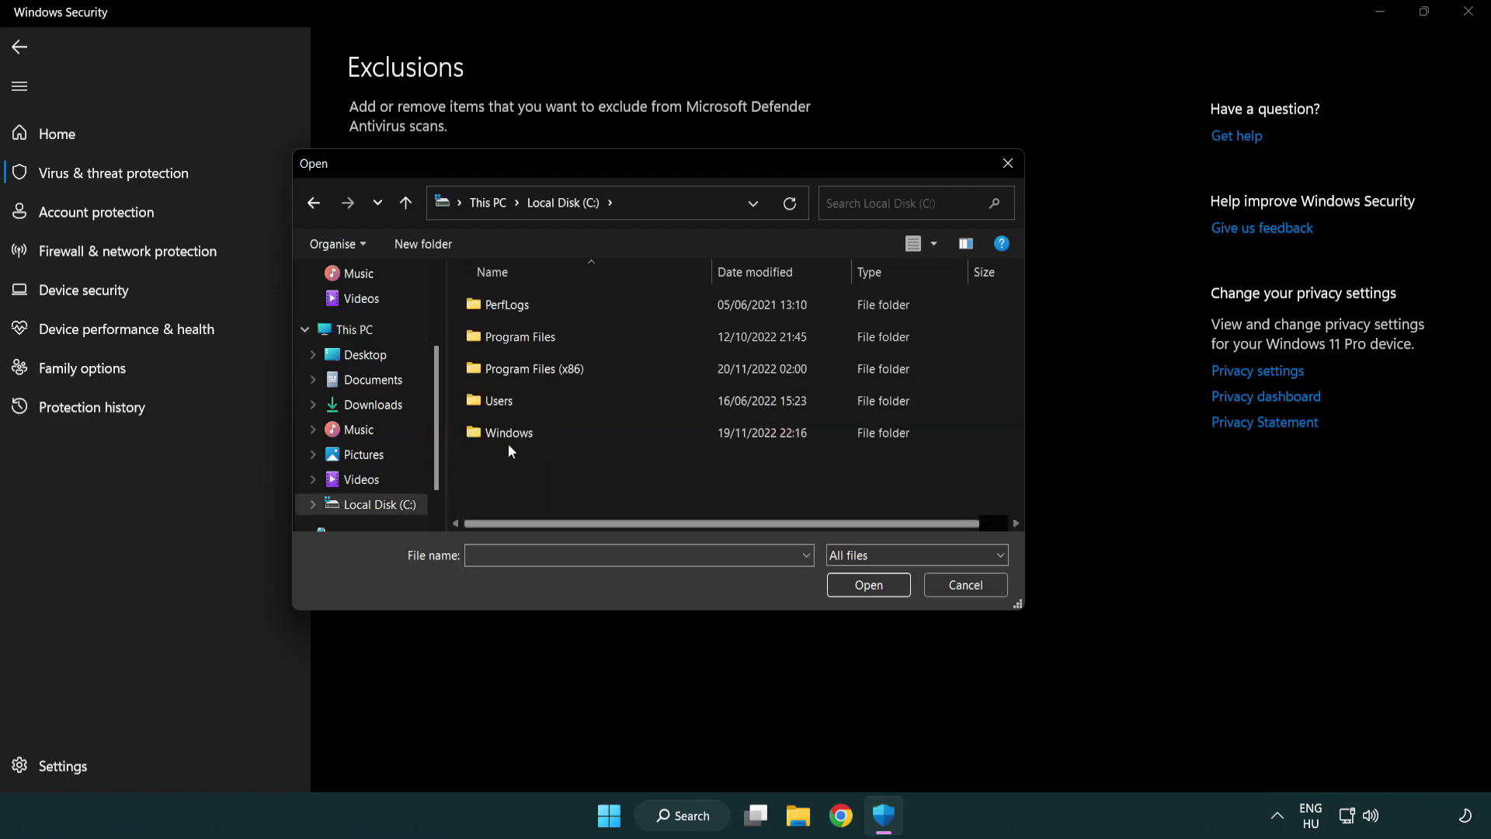
double_click(546, 370)
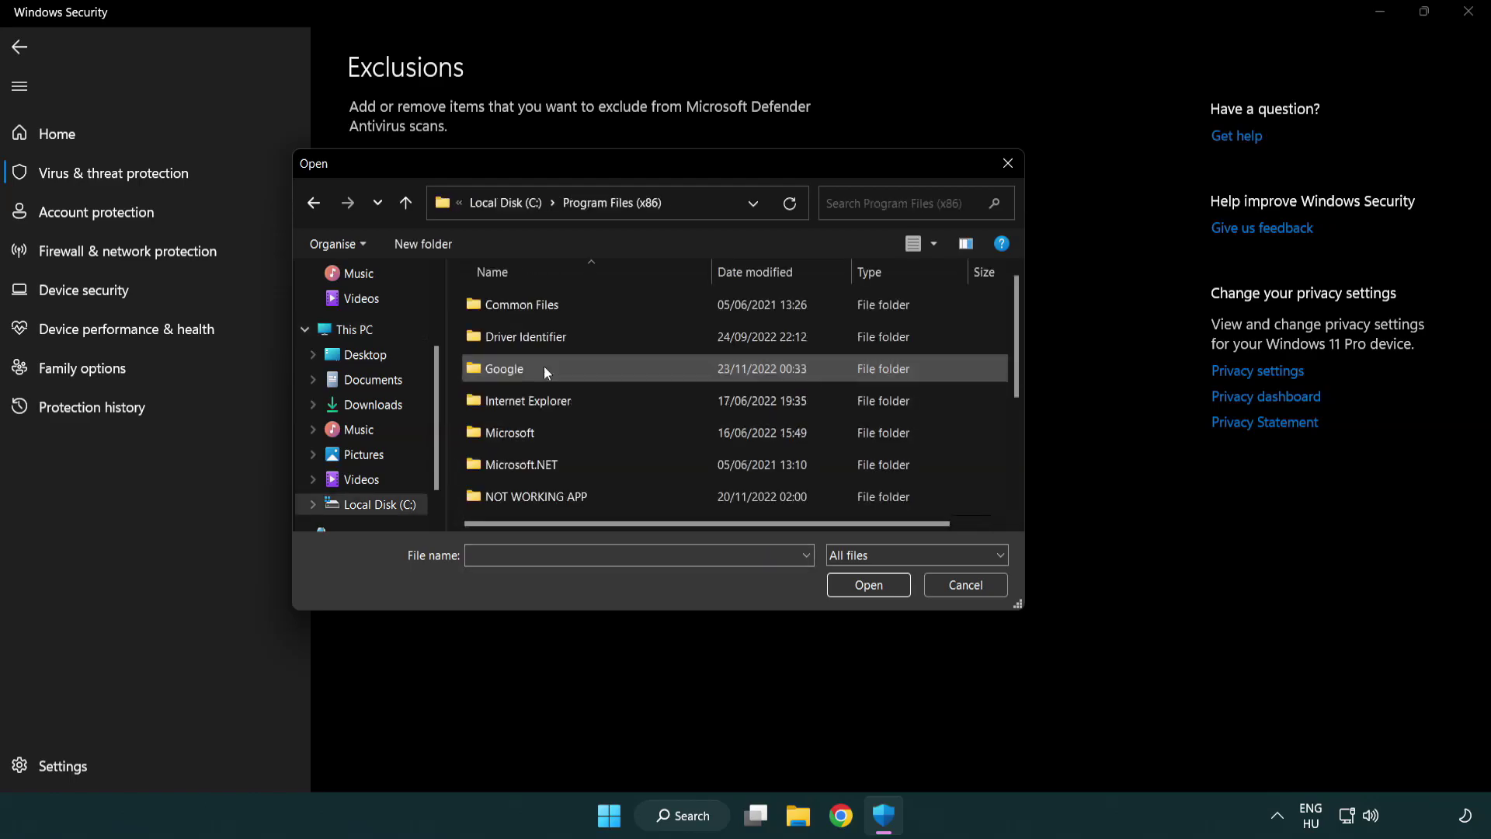
double_click(556, 499)
left_click(528, 306)
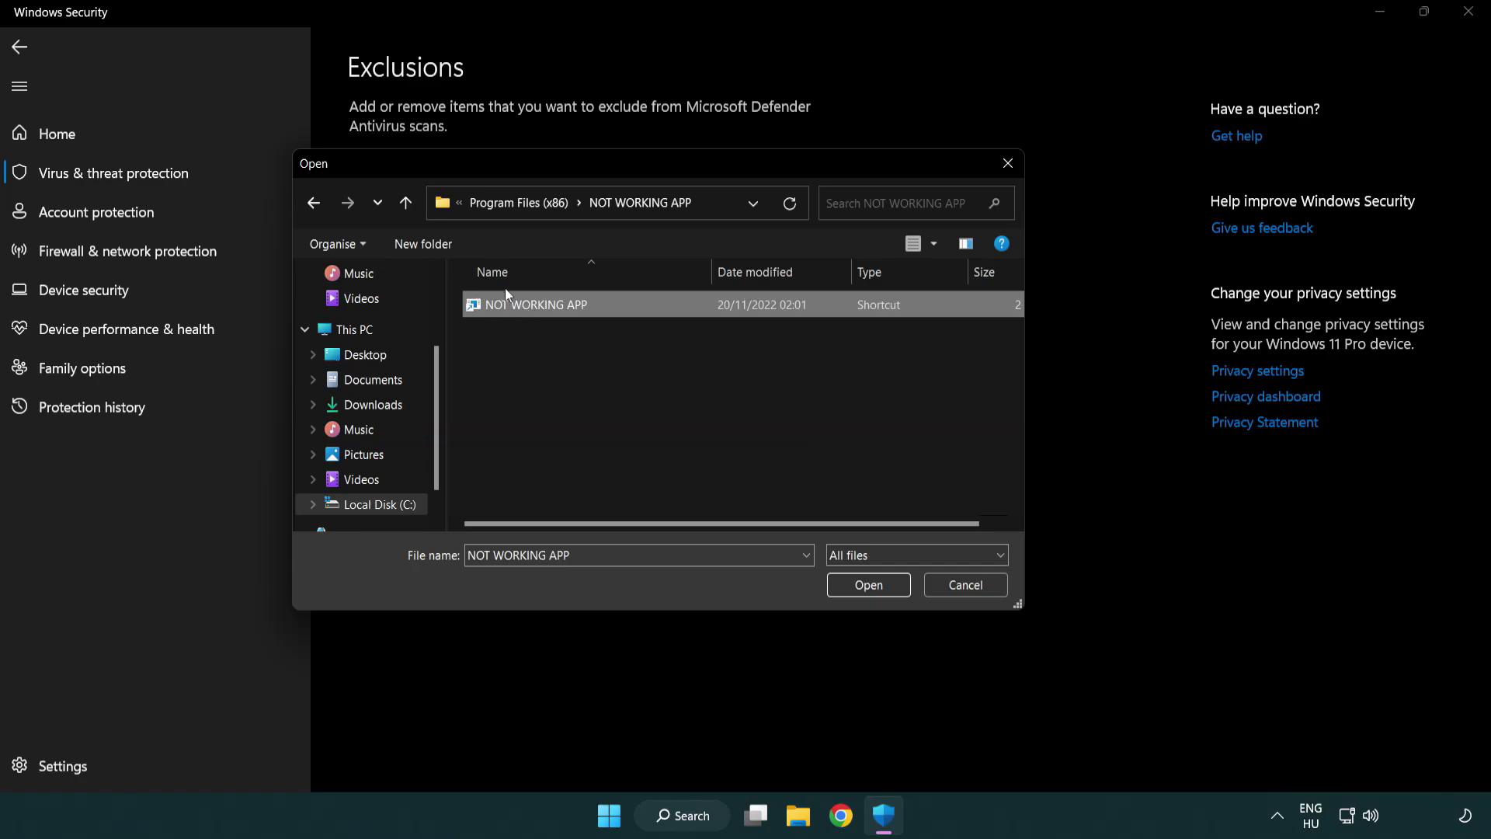
left_click(868, 593)
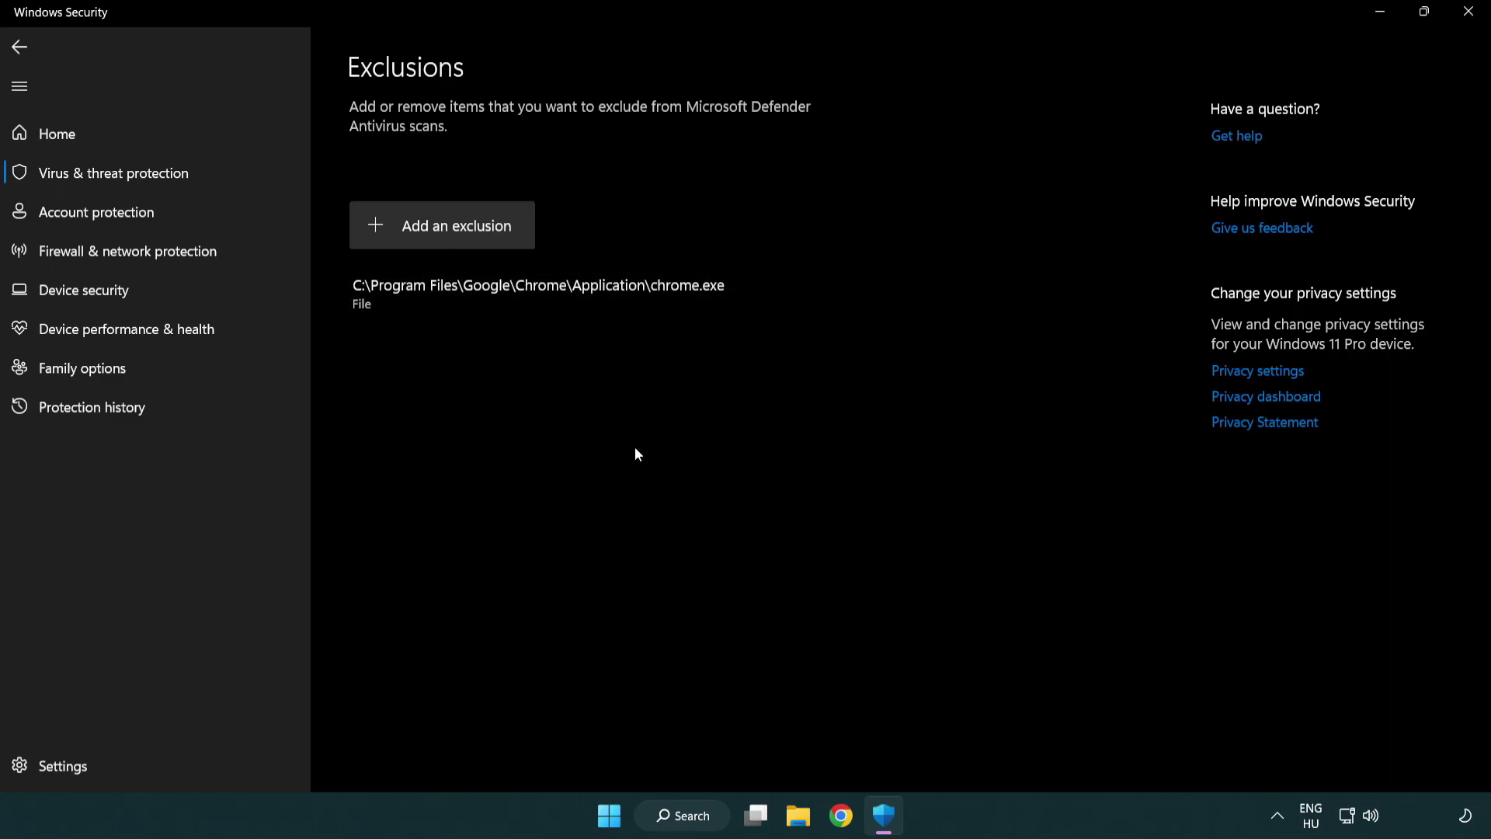
left_click(1469, 16)
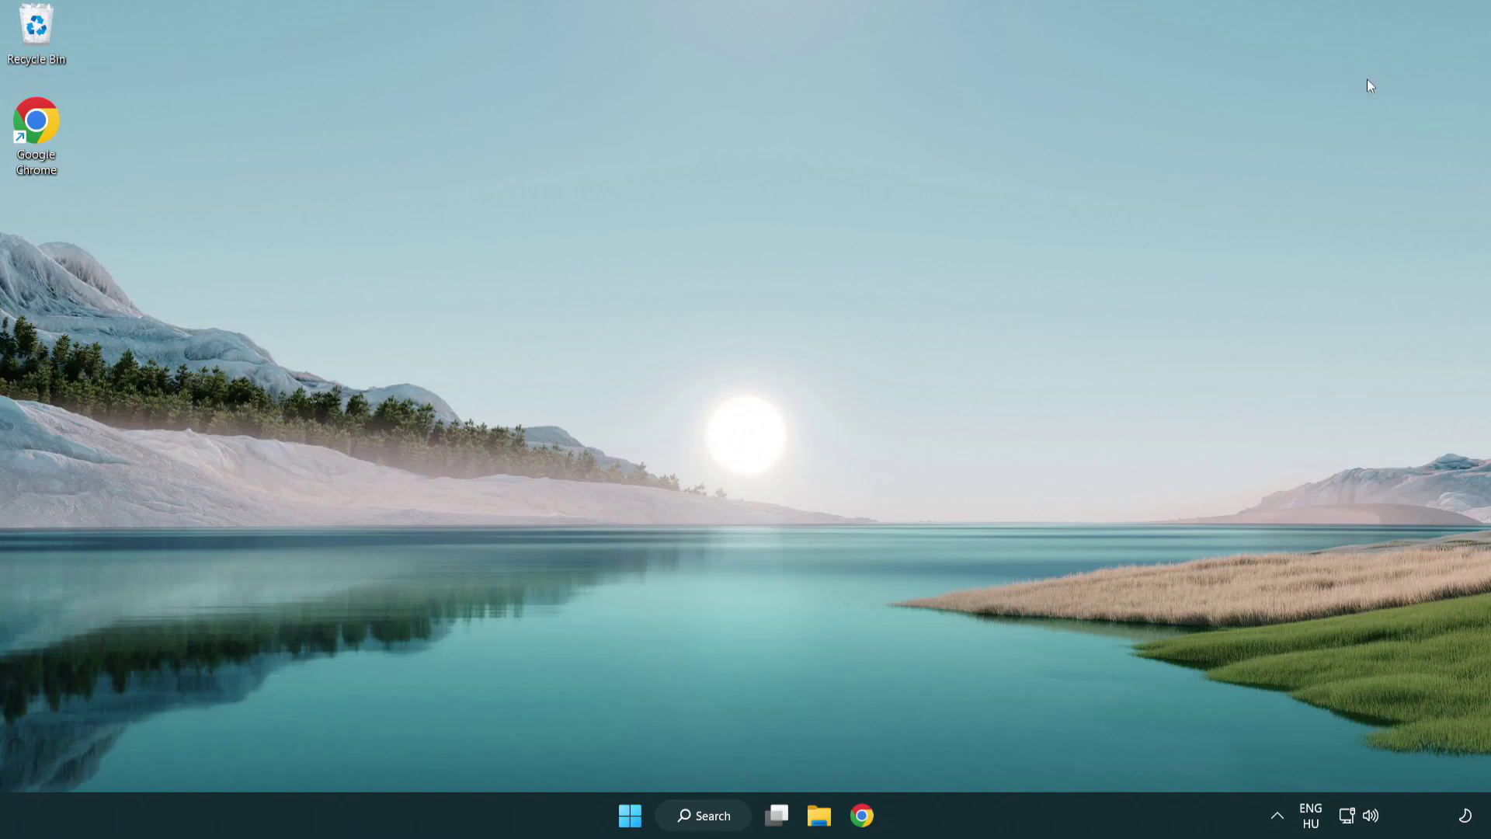
Open the computer's power options to restart Windows
left_click(630, 823)
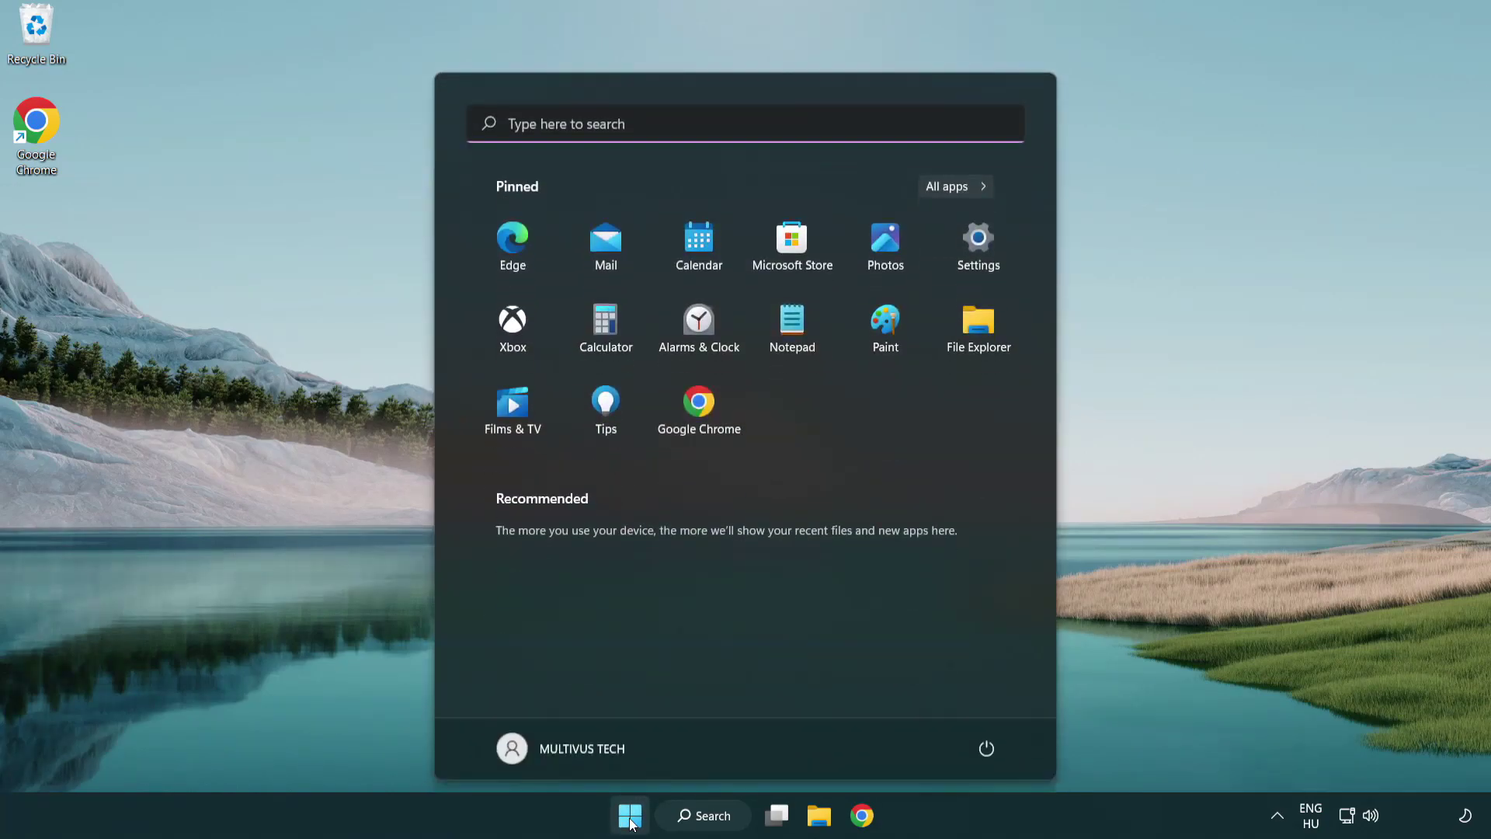
left_click(991, 747)
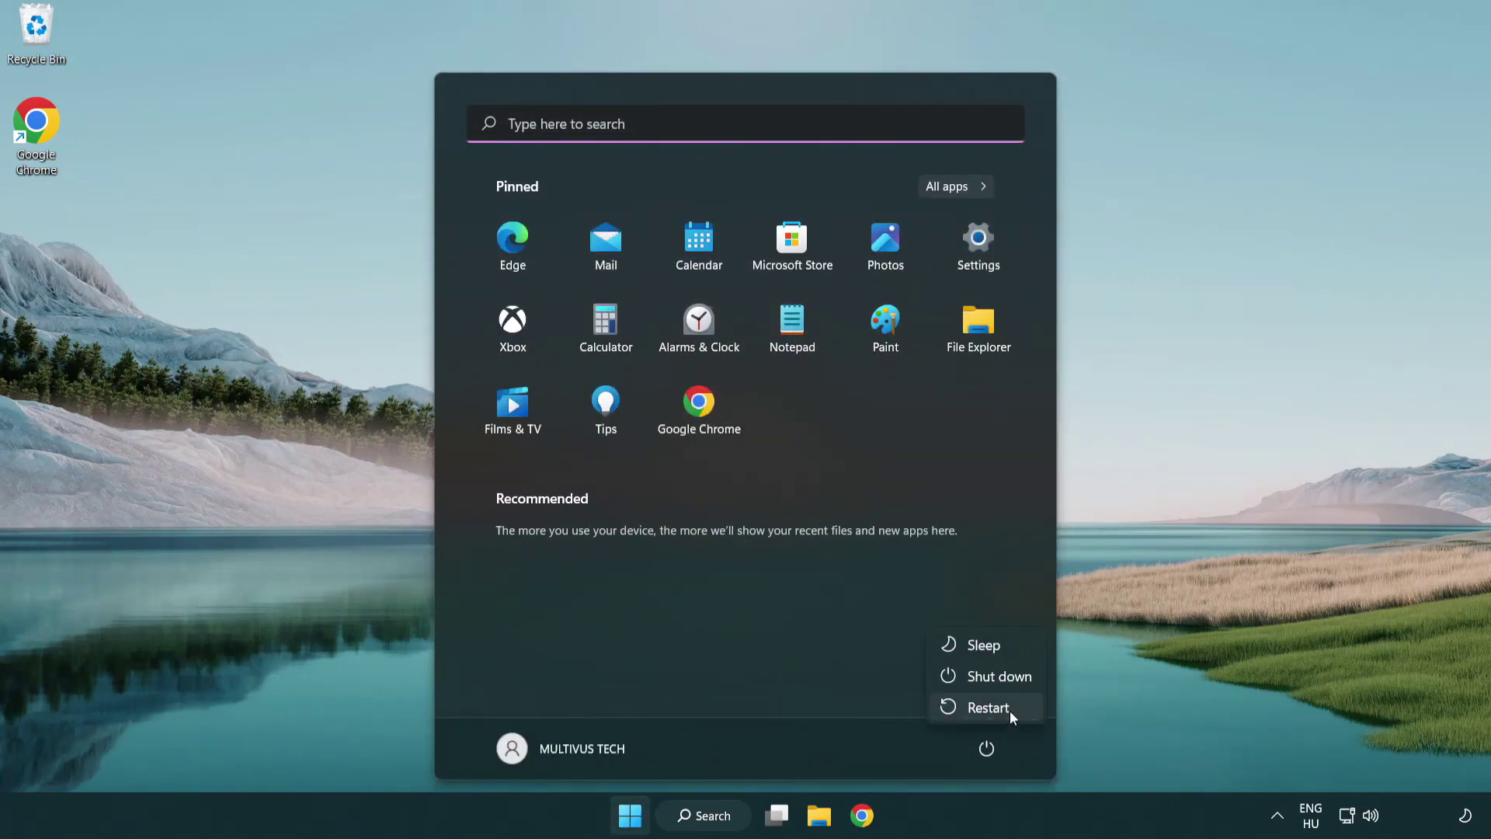